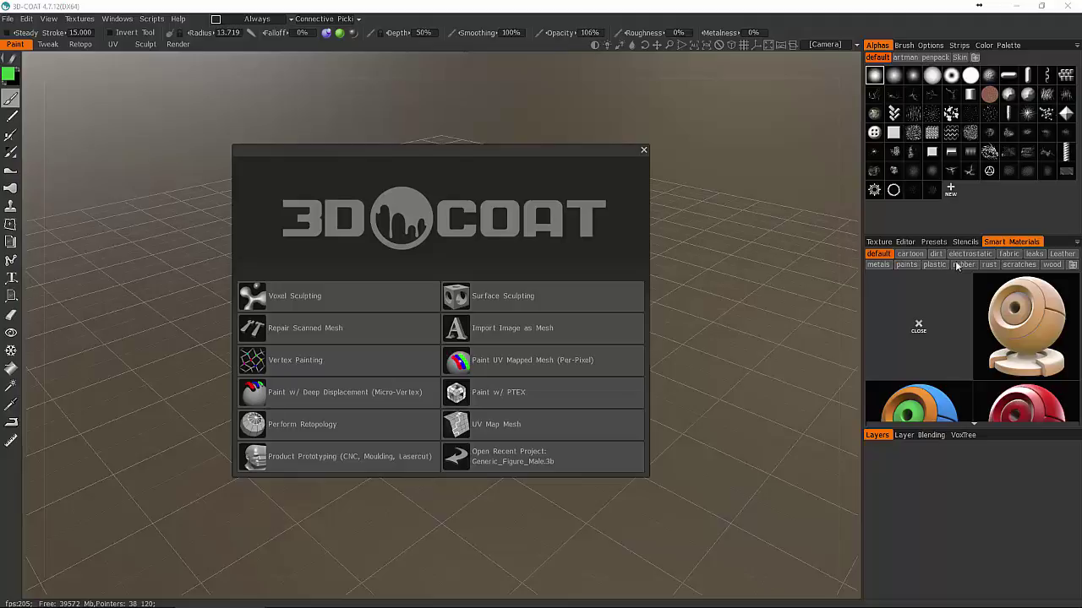
Step: Start a Paint UV Mapped Mesh (Per-Pixel) project and load face.obj from the desktop
click(515, 362)
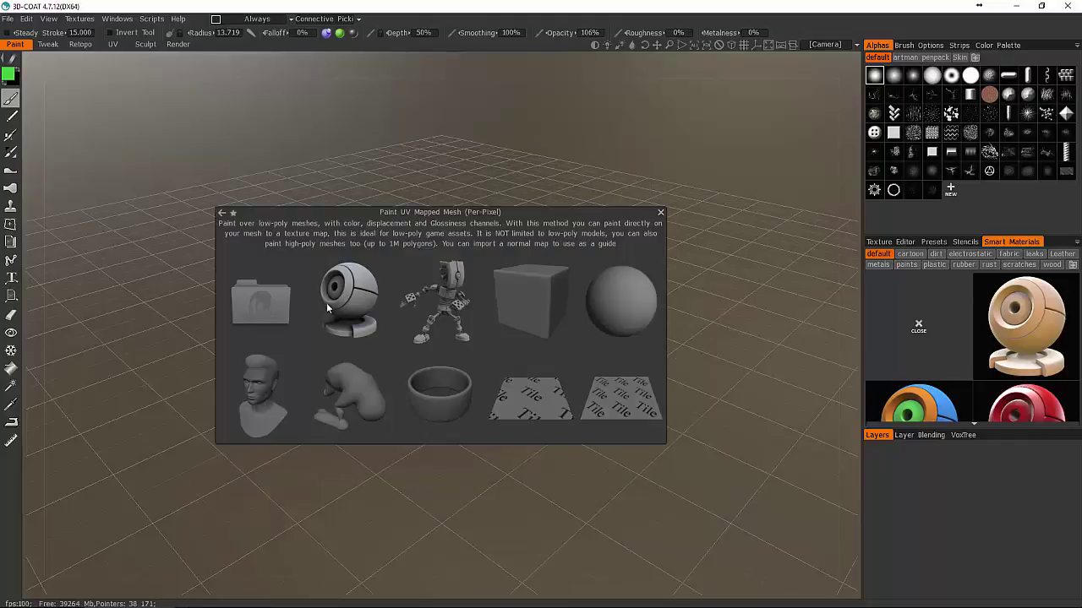
click(260, 316)
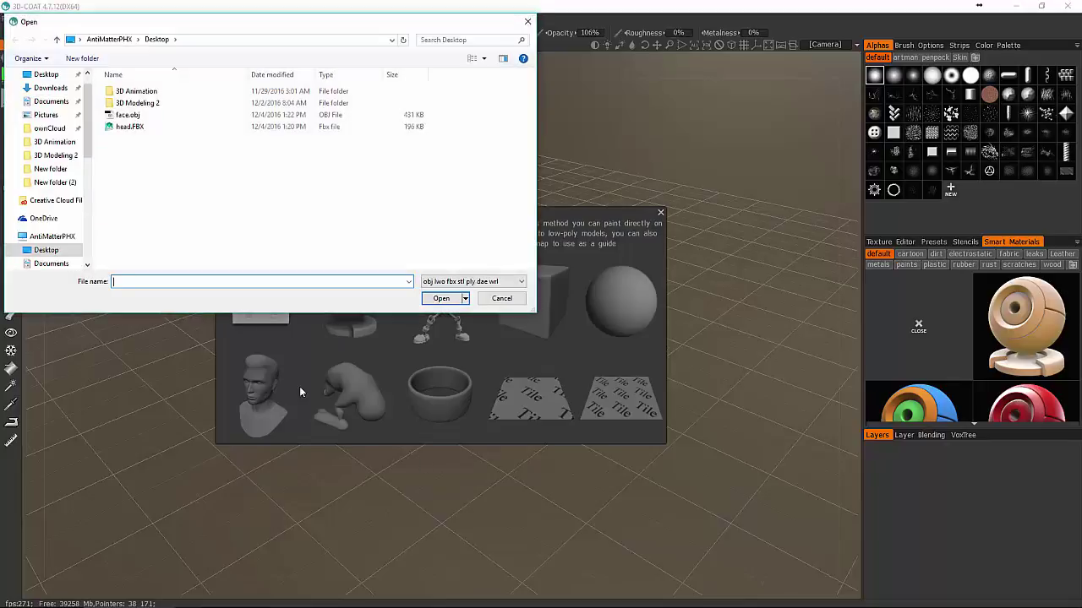
click(128, 116)
click(441, 299)
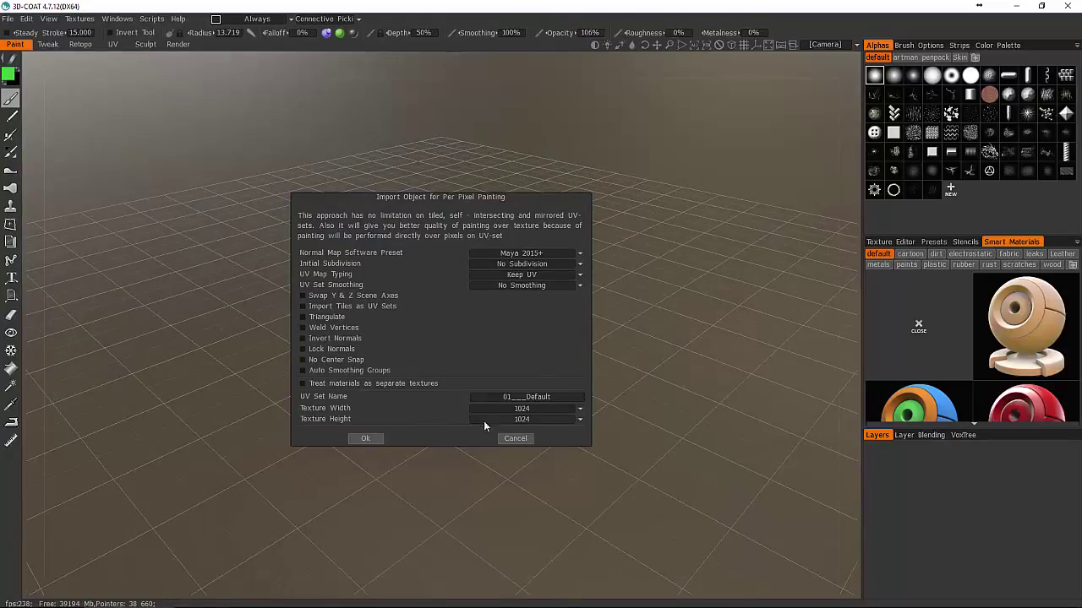
Step: Import the mesh with the Maya 2015+ normal map preset, Keep UV mapping and a 2048 × 2048 texture
click(530, 413)
click(527, 484)
drag(439, 196, 444, 199)
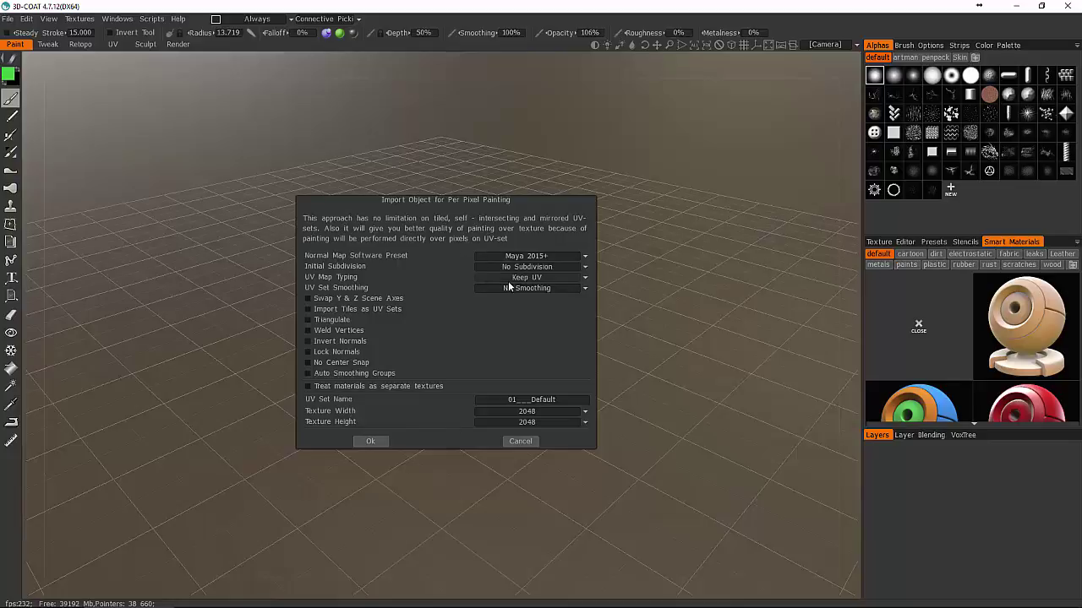
click(494, 256)
click(495, 256)
click(481, 277)
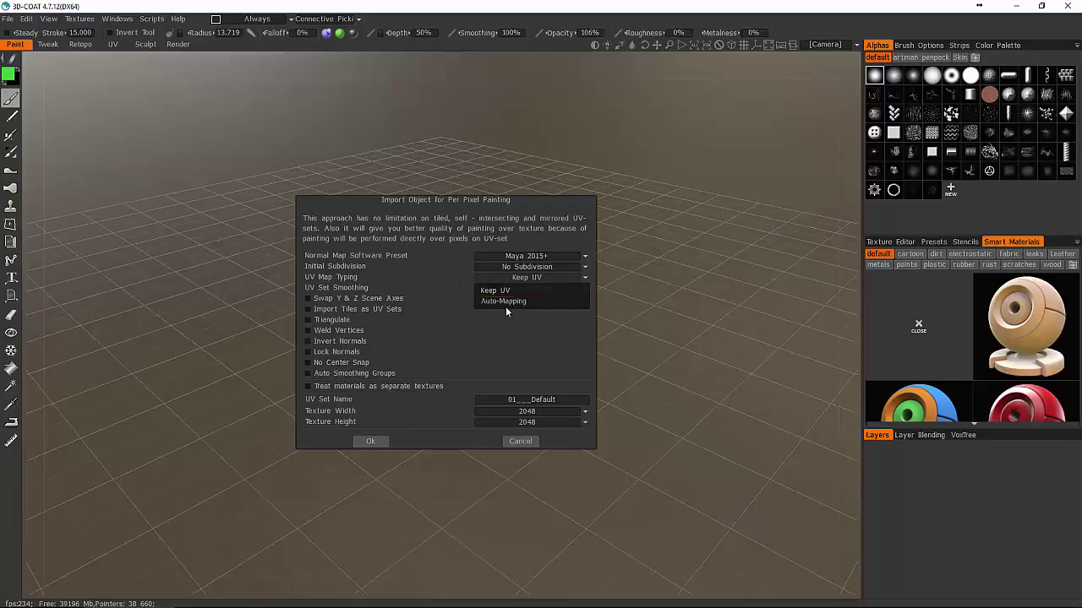
click(478, 291)
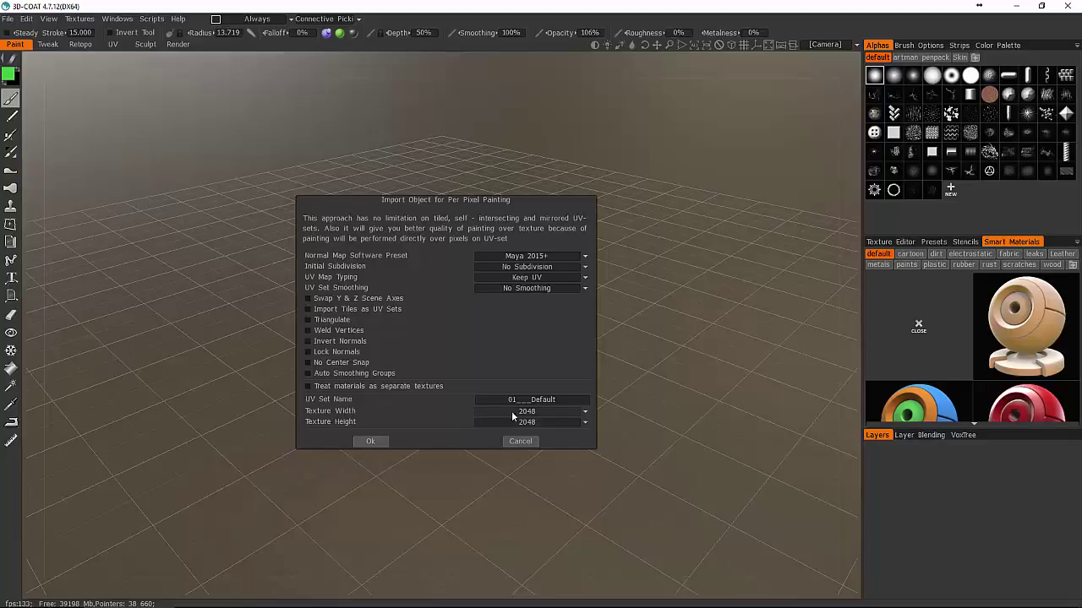
click(380, 441)
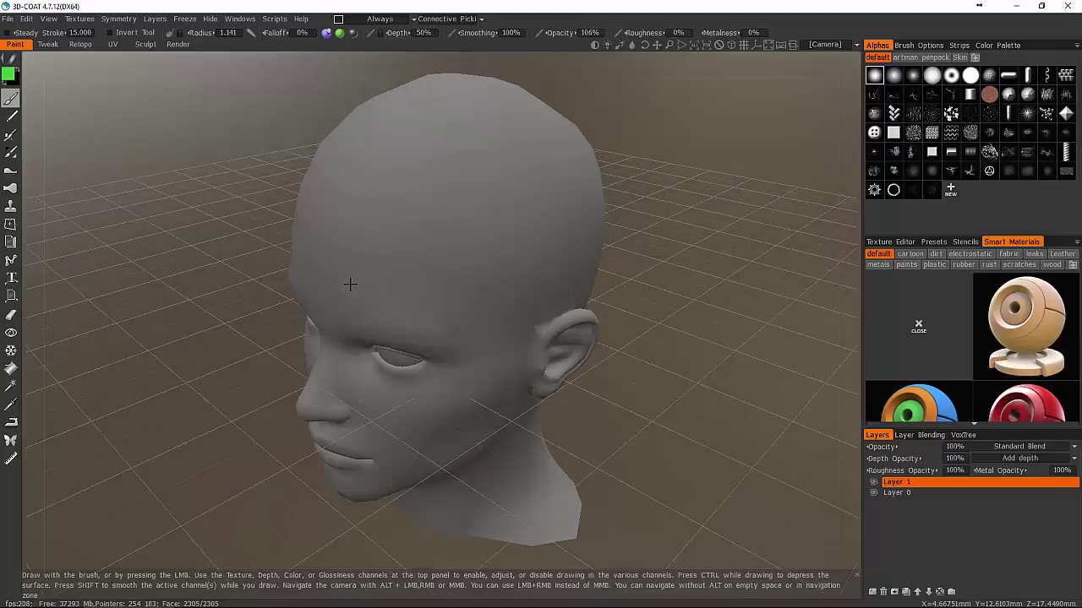
Step: Switch to Wacom Tablet Properties and assign Middle Click to the grip pen's upper side switch
mouse_move(345, 286)
alt+mouse_down()
mouse_move(382, 270)
mouse_move(411, 278)
mouse_move(362, 256)
mouse_move(451, 278)
mouse_move(318, 241)
mouse_move(420, 267)
mouse_move(380, 254)
mouse_move(377, 304)
mouse_move(361, 255)
mouse_move(369, 258)
alt+mouse_up()
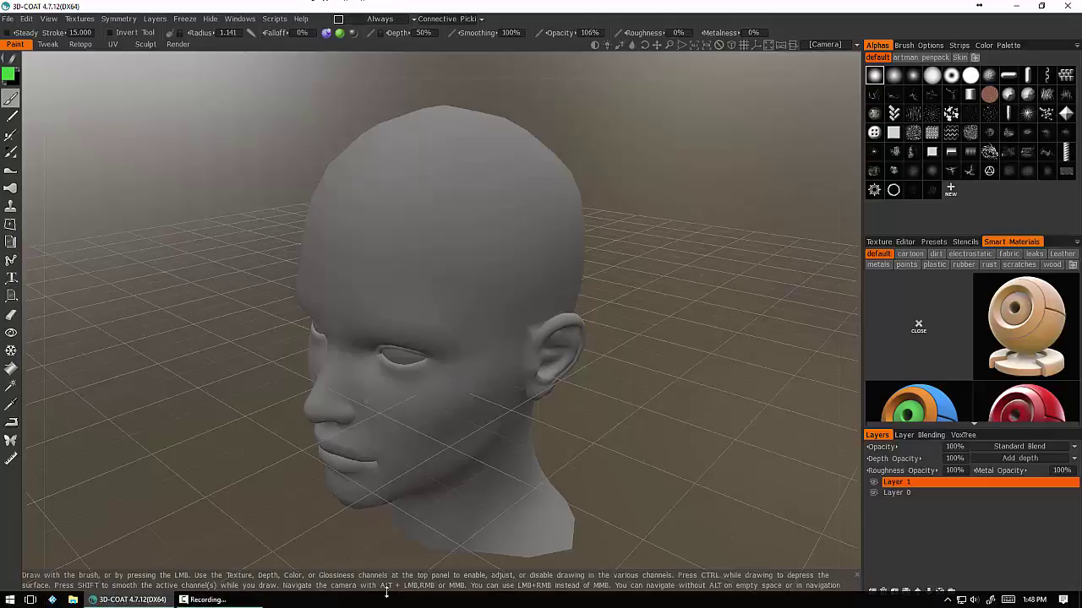
click(9, 599)
click(598, 206)
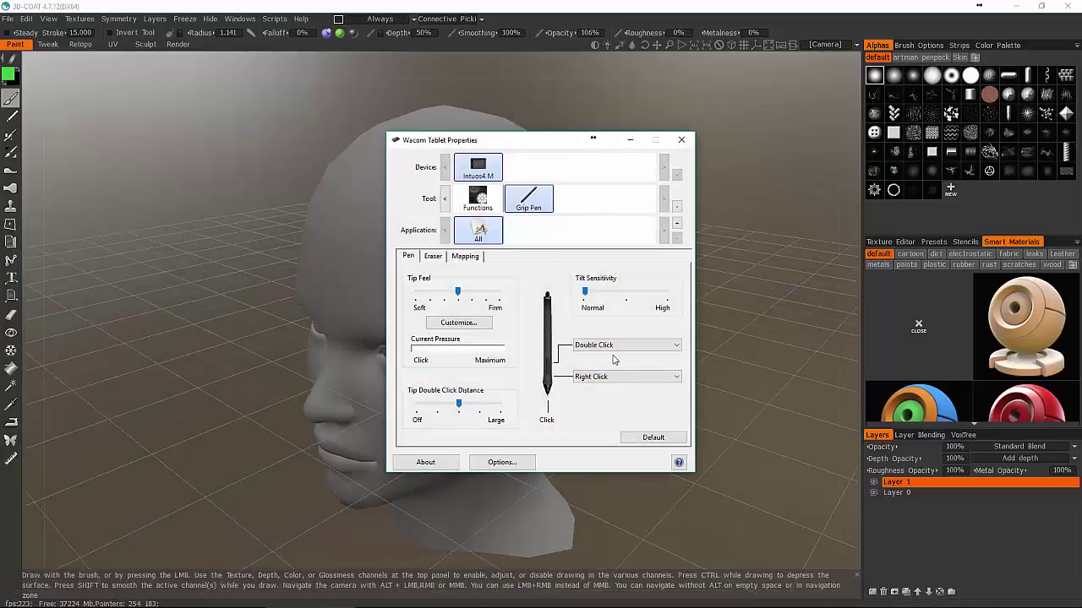
click(613, 353)
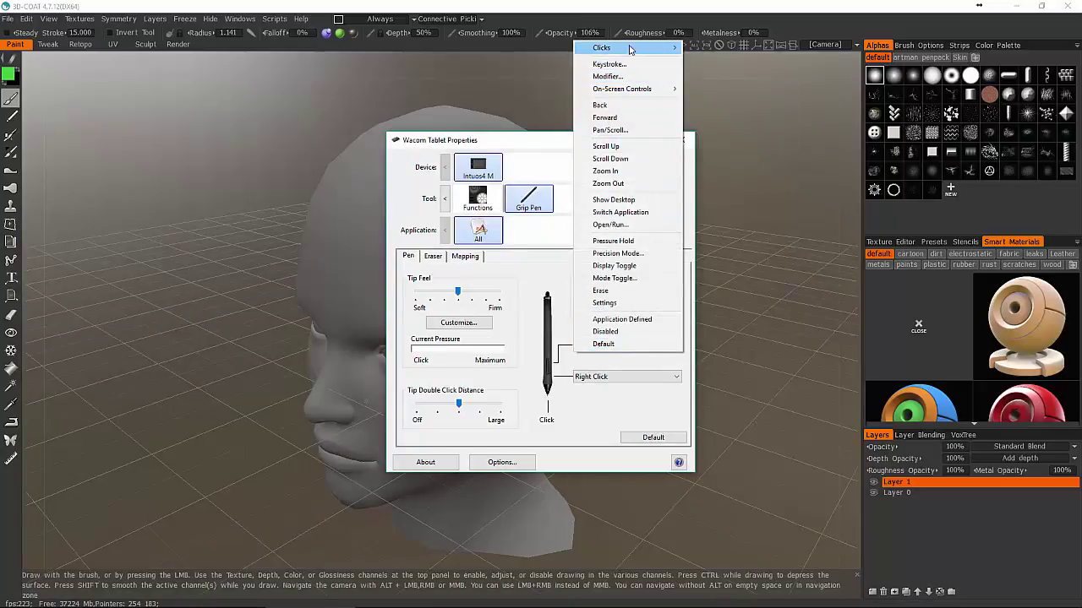
mouse_move(633, 48)
click(718, 73)
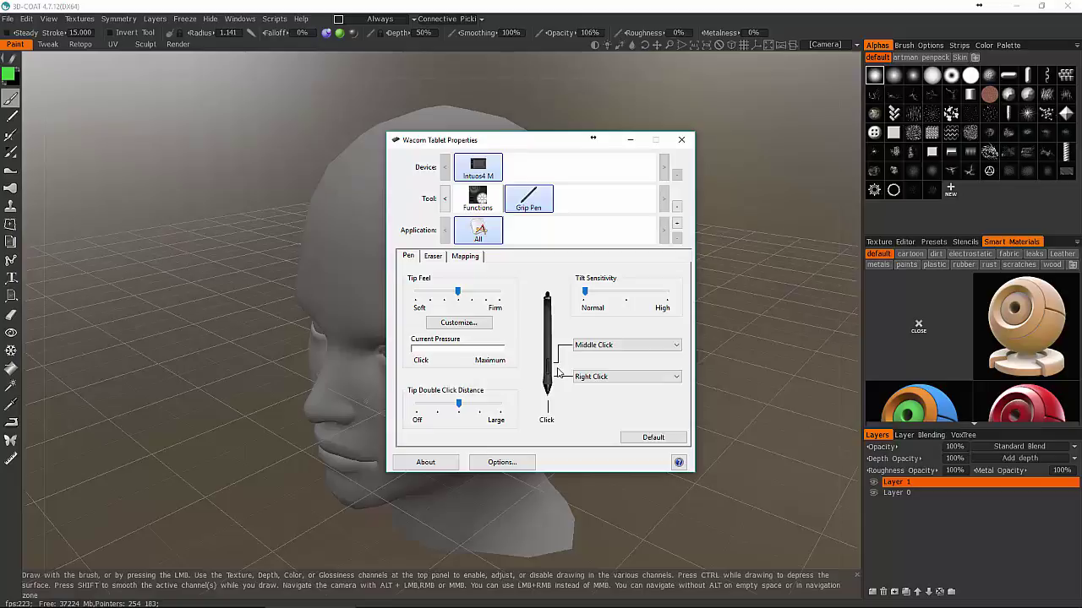
click(681, 140)
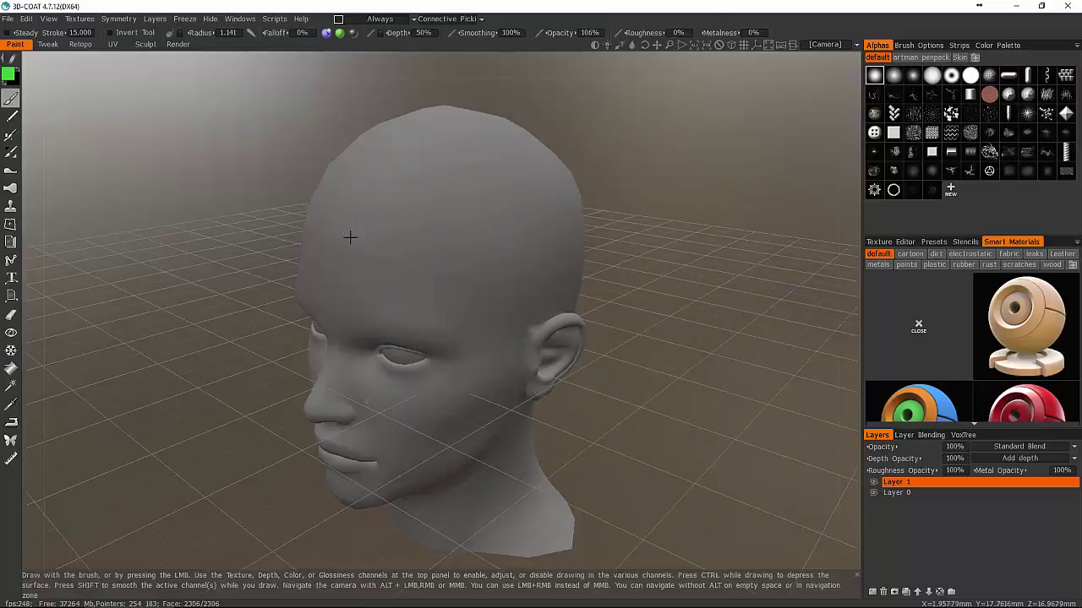
Step: Paint a short green test stroke over the bridge of the nose
mouse_move(364, 273)
middle_down()
mouse_move(297, 244)
mouse_move(349, 265)
middle_up()
mouse_move(333, 261)
alt+mouse_down()
mouse_move(258, 241)
mouse_move(550, 309)
mouse_move(391, 242)
mouse_move(401, 253)
alt+mouse_up()
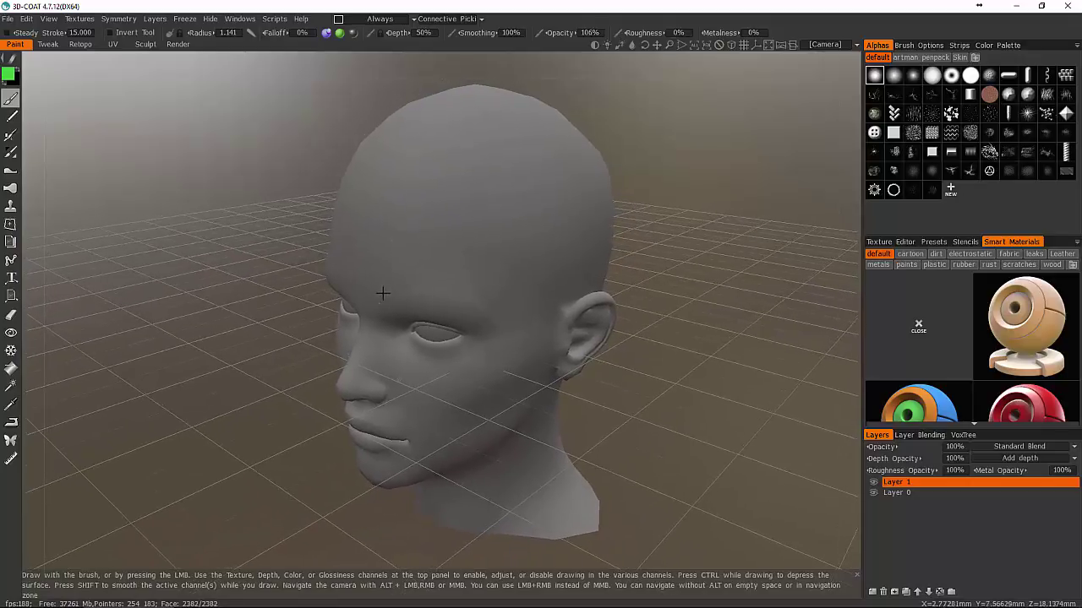
mouse_move(374, 292)
alt+mouse_down()
mouse_move(394, 290)
mouse_move(373, 275)
mouse_move(372, 314)
mouse_move(348, 311)
mouse_move(356, 321)
alt+mouse_up()
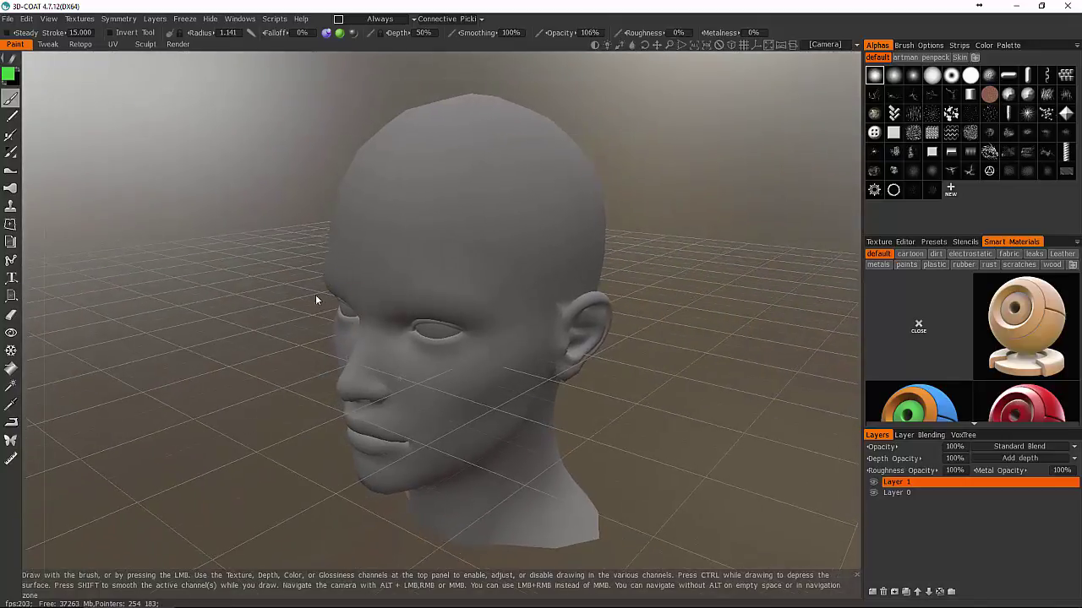
drag(313, 293, 302, 292)
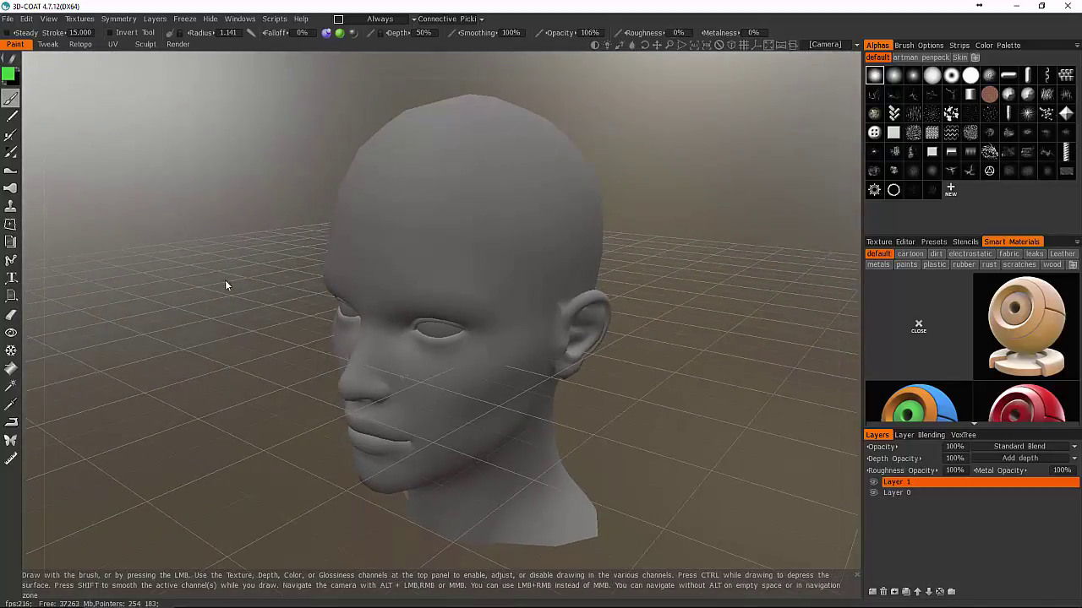
mouse_move(227, 279)
alt+mouse_down()
mouse_move(250, 282)
mouse_move(235, 252)
alt+mouse_up()
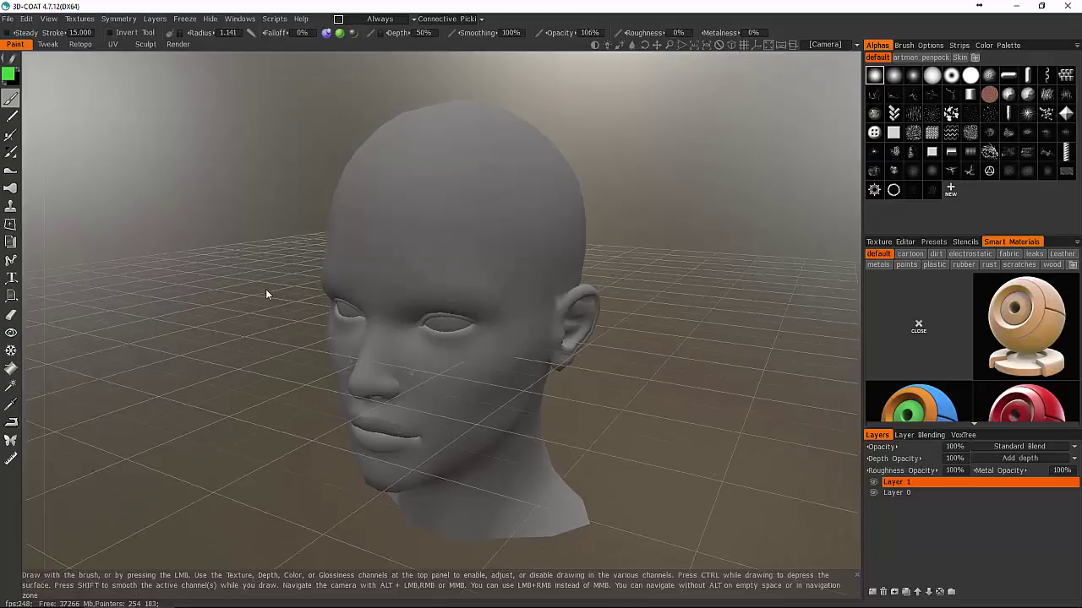
alt+drag(263, 293, 281, 306)
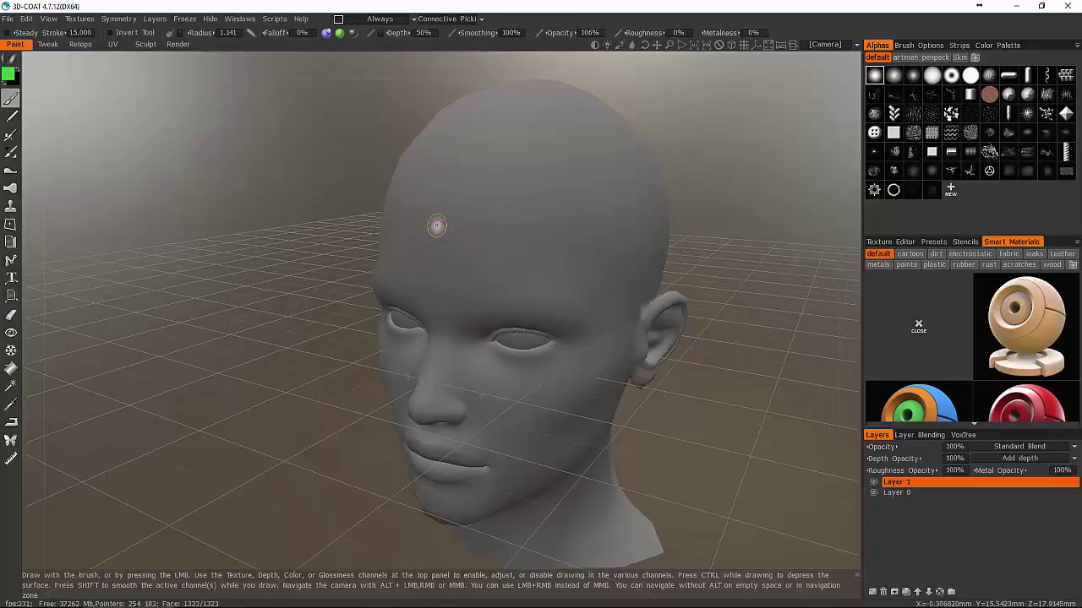
mouse_move(269, 233)
mouse_down()
mouse_move(271, 276)
mouse_move(305, 268)
mouse_move(260, 237)
mouse_move(290, 272)
mouse_move(246, 288)
mouse_move(268, 268)
mouse_move(258, 264)
mouse_move(273, 290)
mouse_up()
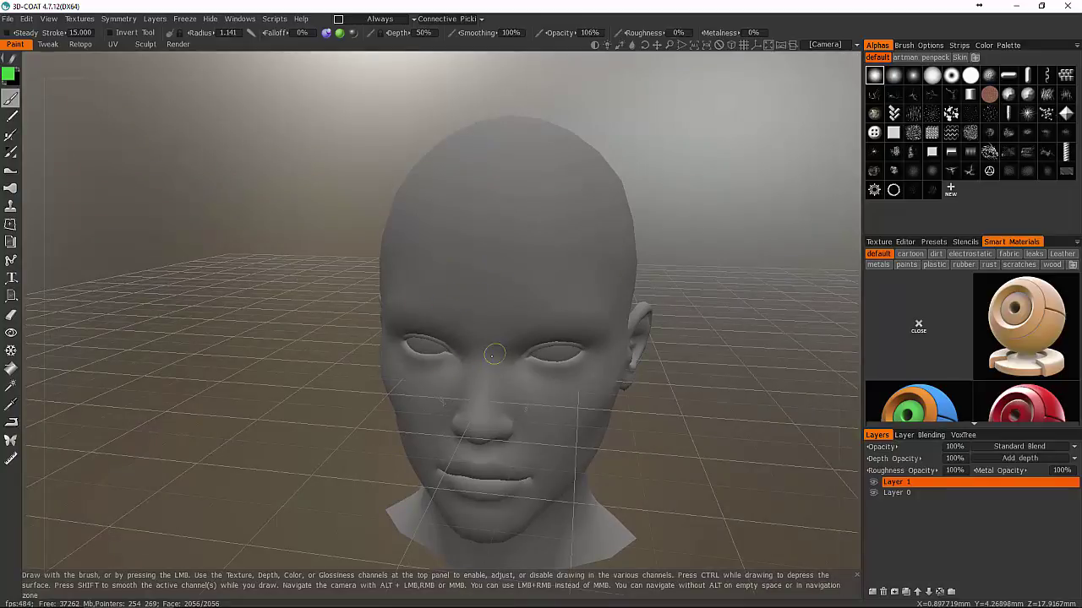
drag(478, 359, 507, 397)
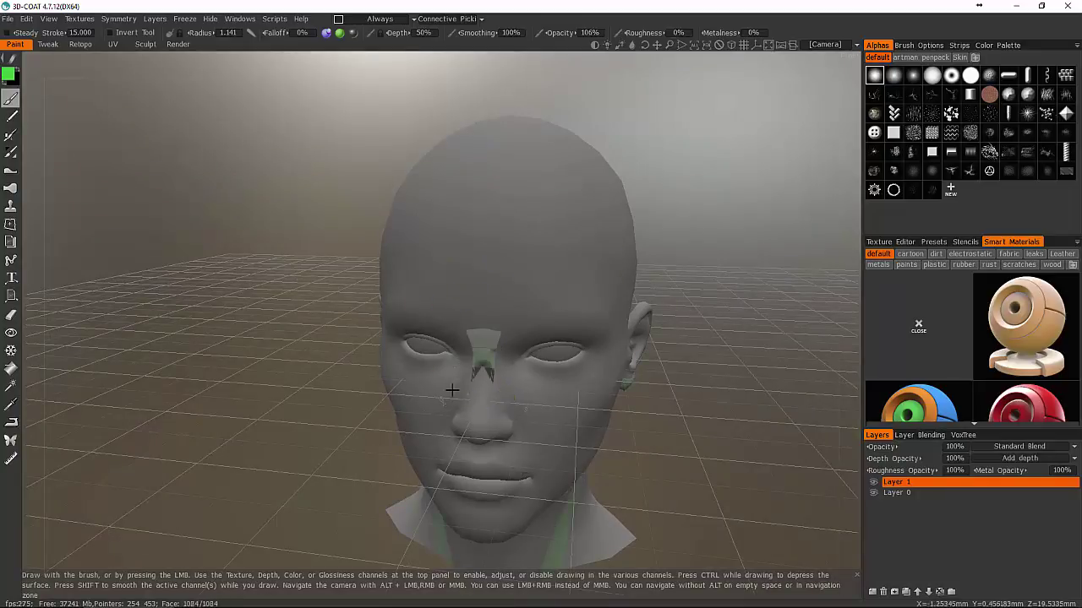
Step: Hide the 3D grid in the viewport
drag(309, 359, 235, 343)
middle_drag(269, 362, 278, 239)
drag(278, 239, 268, 334)
click(49, 19)
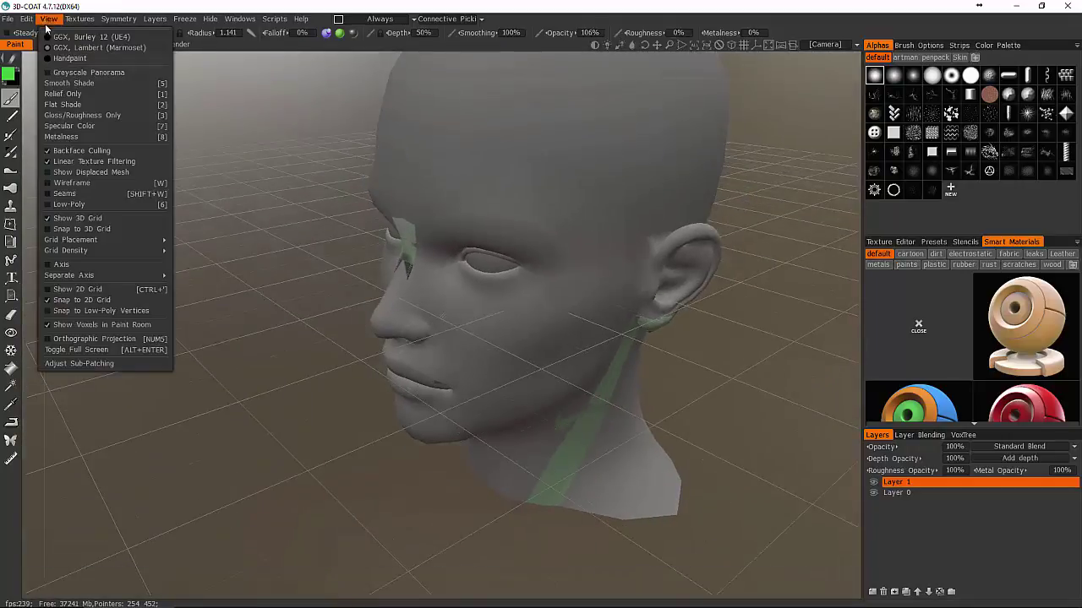
click(79, 220)
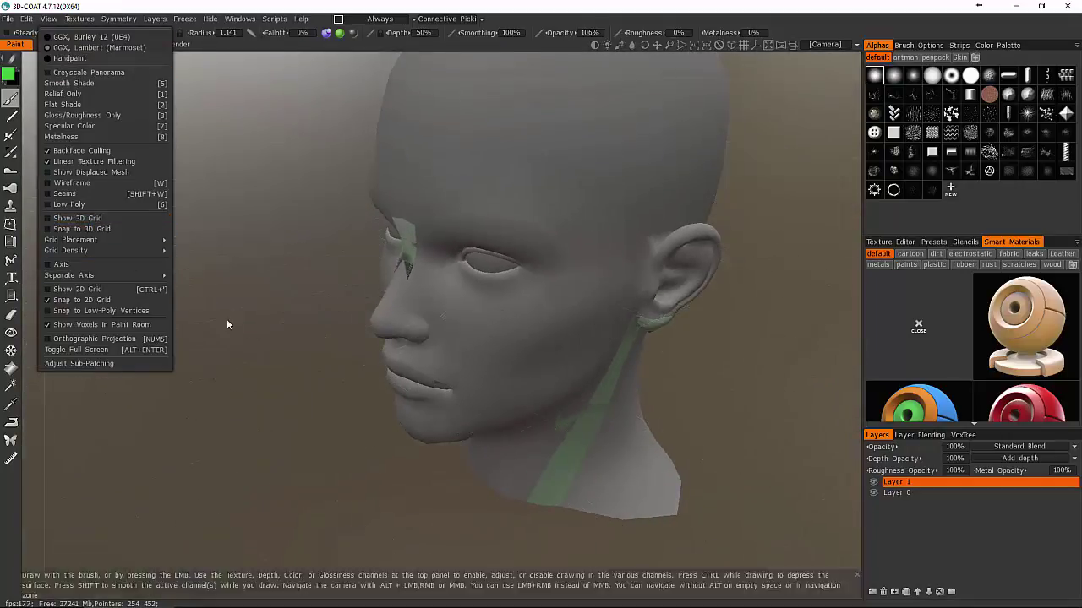
Step: Undo the green test paint on the head
drag(263, 346, 287, 300)
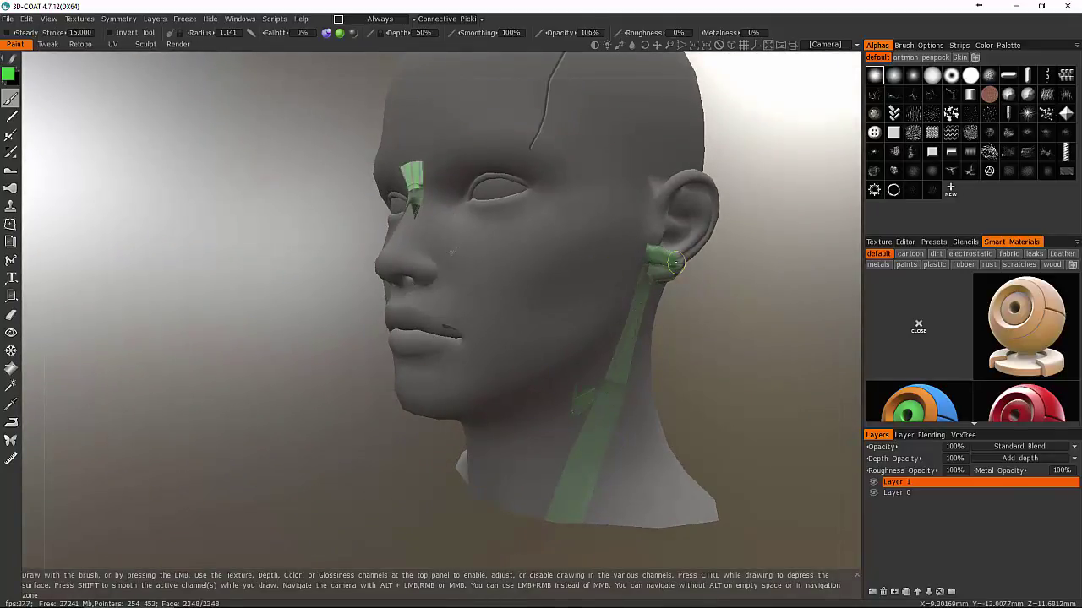
middle_drag(492, 296, 560, 304)
key(ctrl+z)
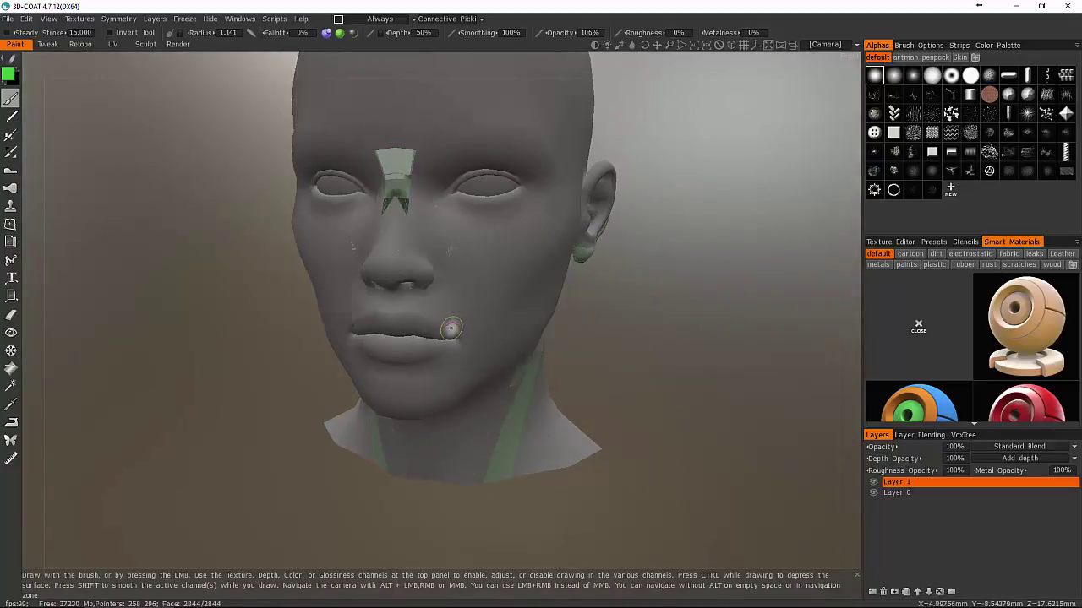
key(ctrl+z)
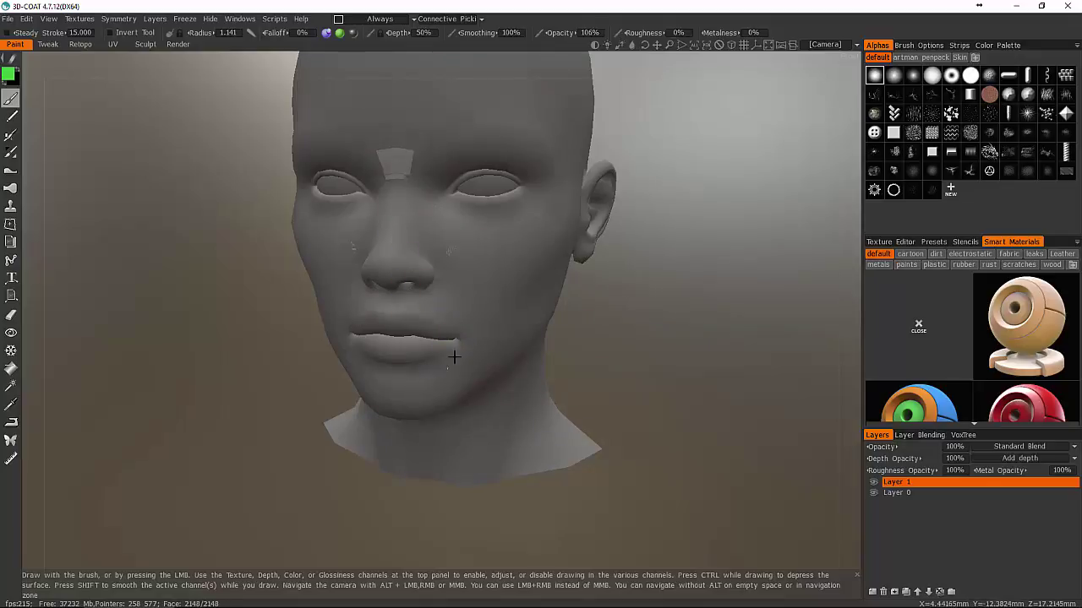
Step: Switch to the UV room to work on the head's seams
mouse_move(455, 349)
alt+right_down()
mouse_move(415, 305)
mouse_move(431, 369)
alt+right_up()
alt+middle_drag(431, 370, 439, 461)
alt+drag(390, 364, 416, 353)
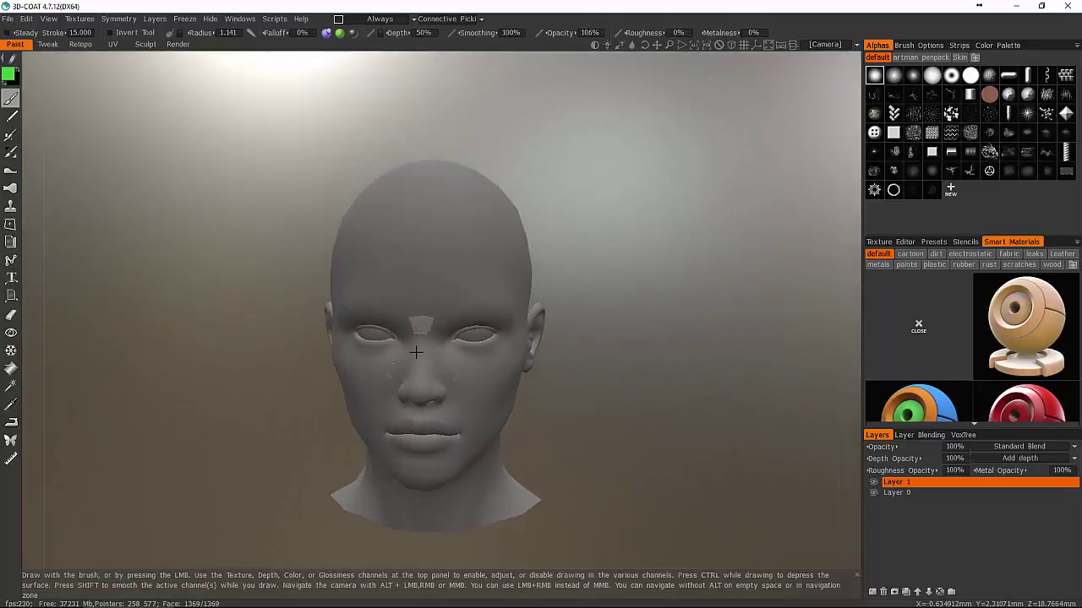
click(112, 45)
drag(250, 263, 273, 236)
right_drag(272, 213, 296, 211)
drag(168, 210, 207, 202)
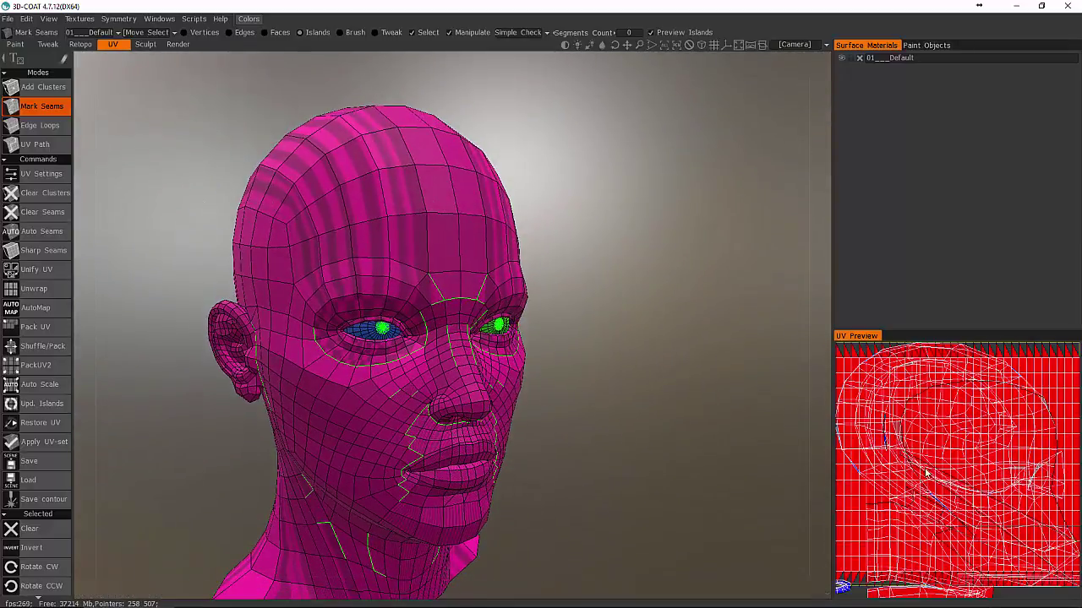
Step: Clear all existing seams from the head mesh
alt+drag(437, 388, 390, 397)
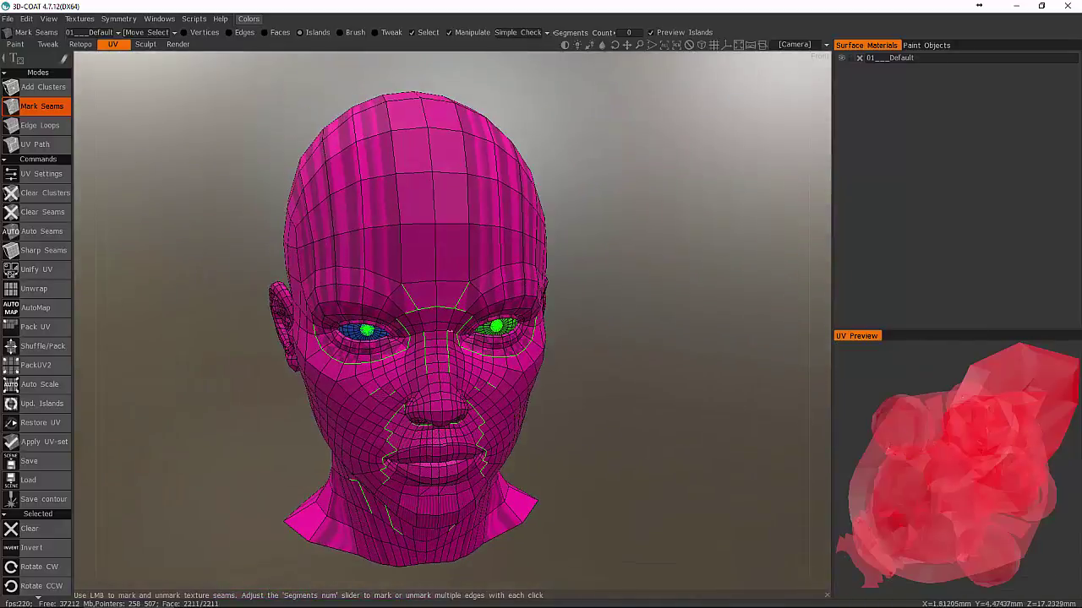
alt+drag(539, 385, 611, 398)
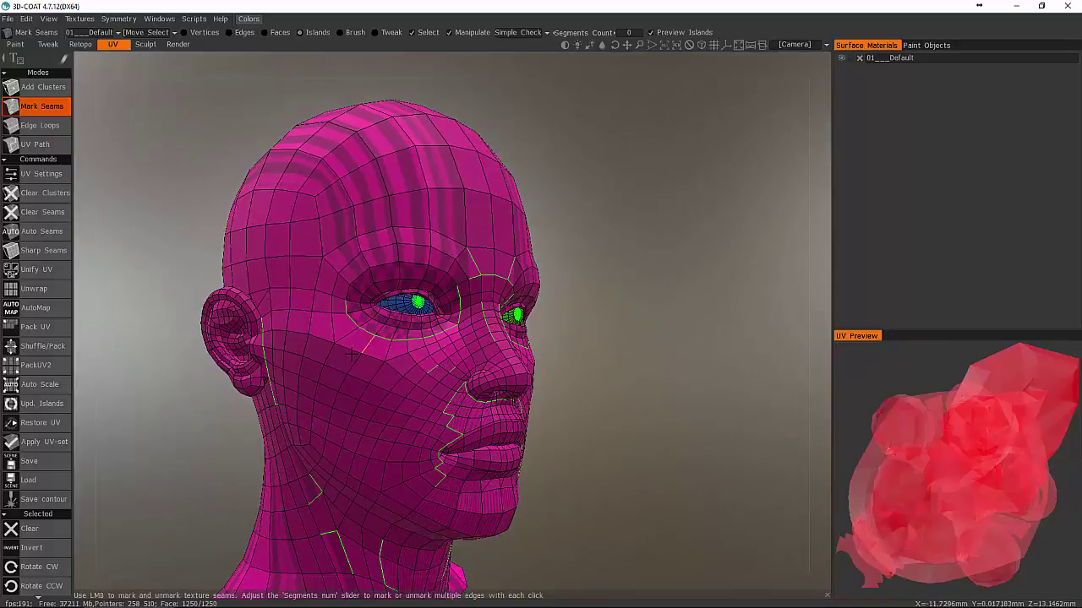
alt+drag(351, 356, 359, 380)
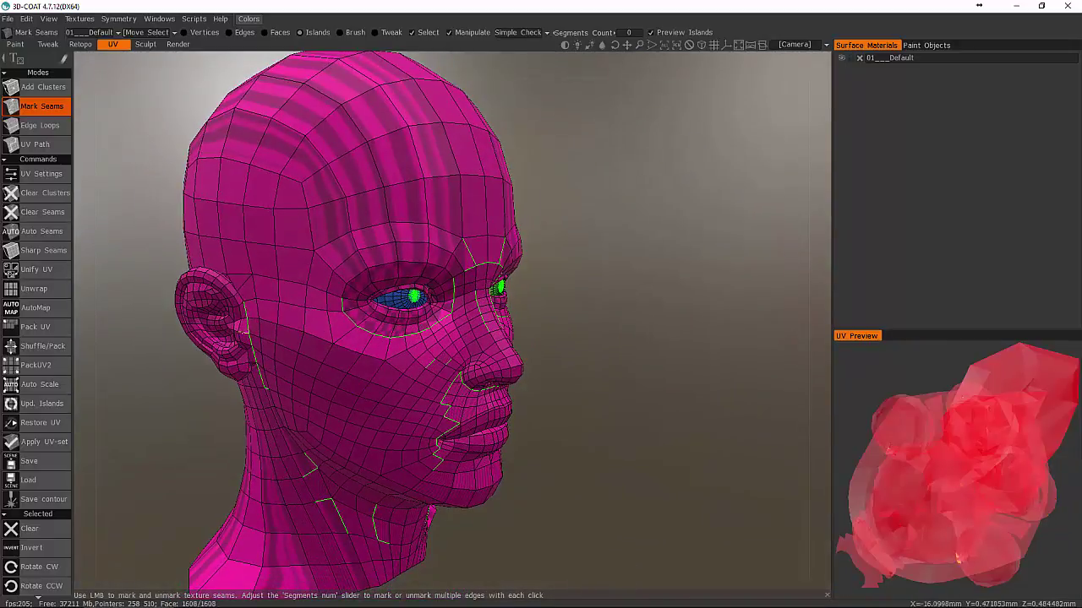
click(54, 212)
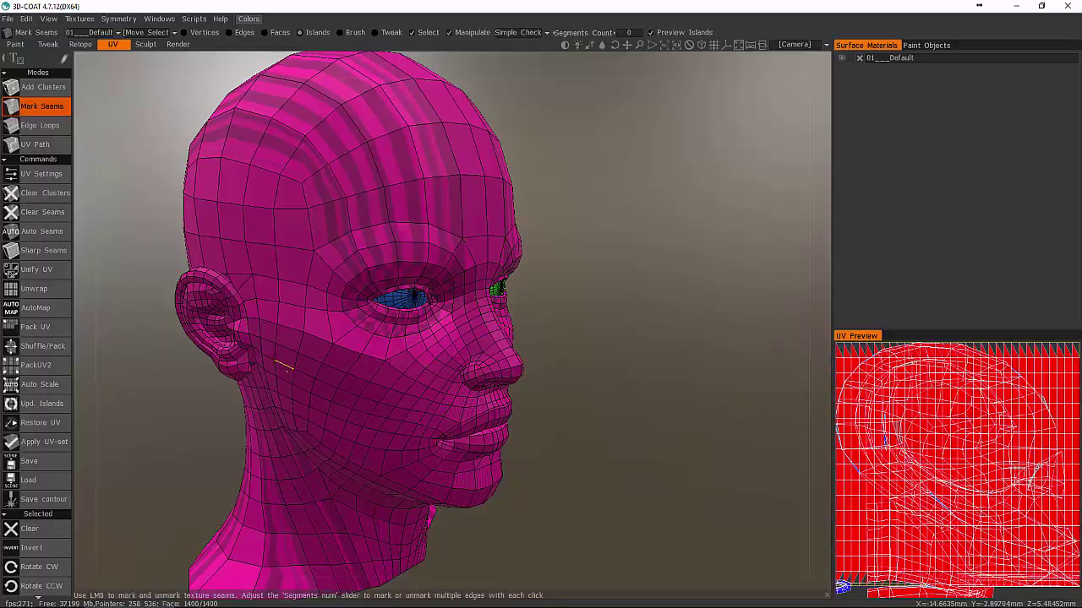
Step: Mark a seam from in front of one ear, down behind the jawline and under the chin, to the opposite ear
mouse_move(585, 367)
mouse_down()
mouse_move(562, 357)
mouse_move(561, 386)
mouse_move(570, 327)
mouse_move(611, 357)
mouse_move(579, 387)
mouse_up()
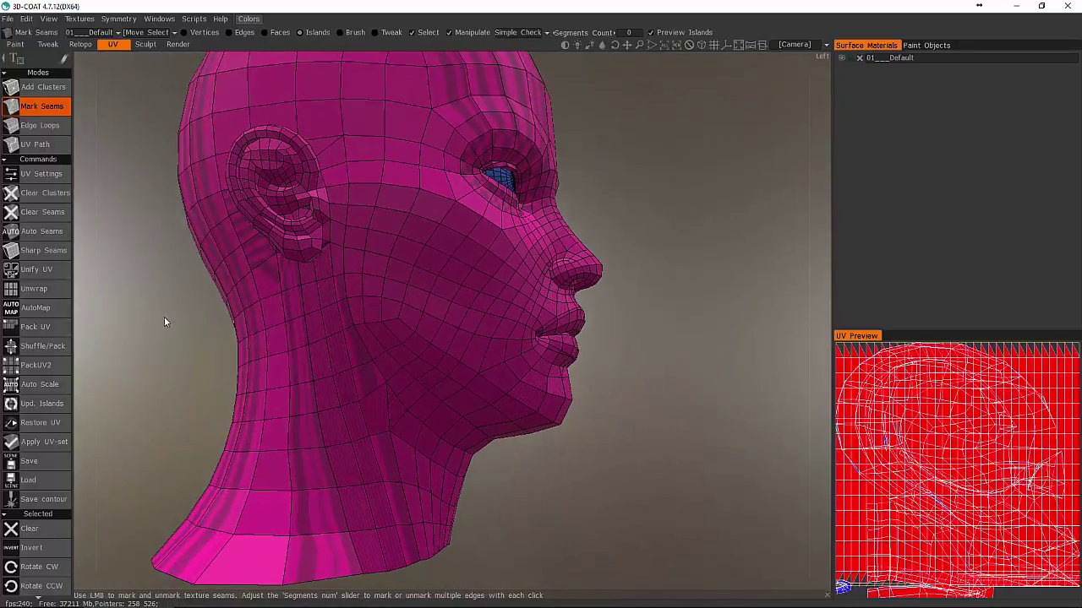
drag(176, 315, 161, 333)
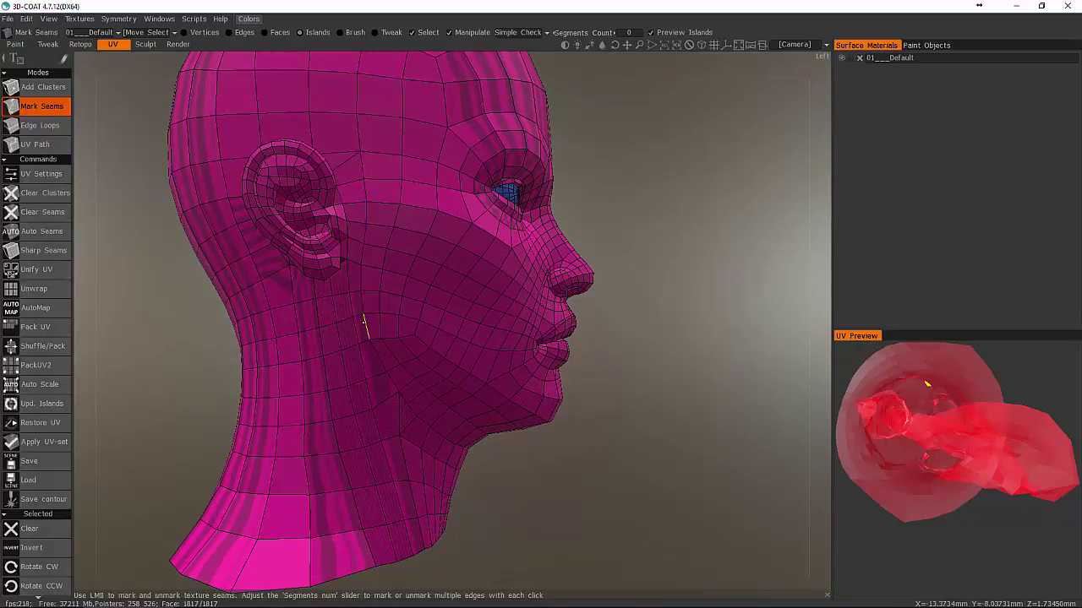
alt+drag(375, 323, 343, 282)
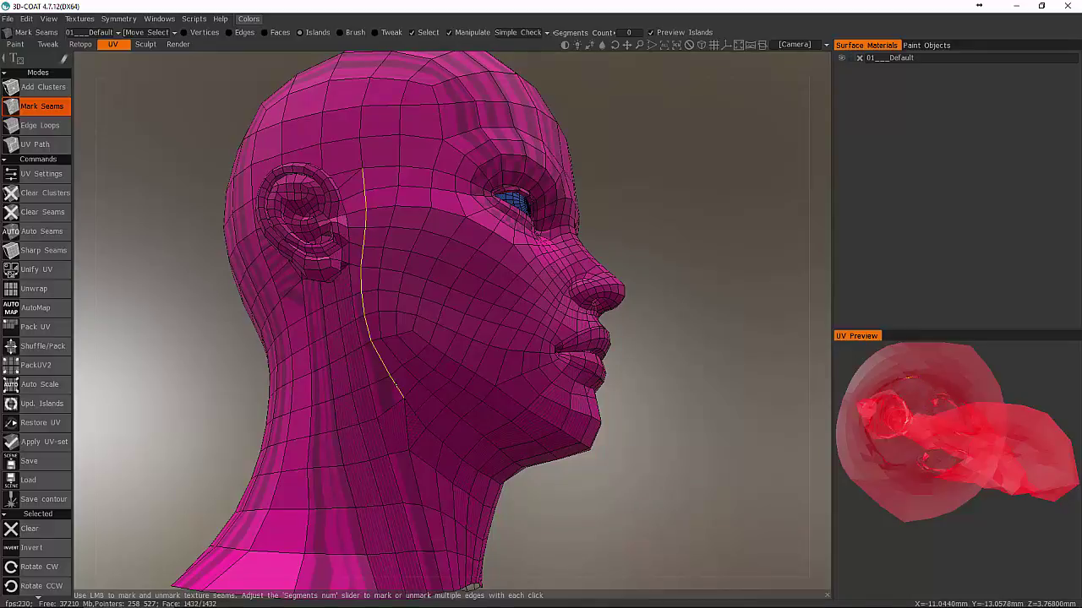
click(403, 396)
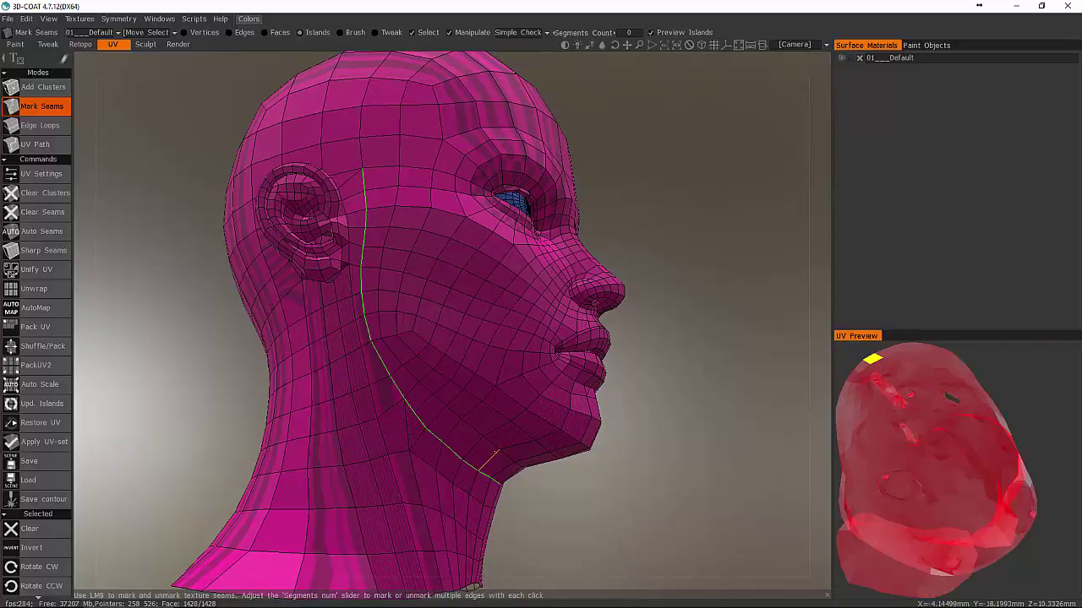
drag(536, 478, 287, 420)
middle_drag(574, 412, 734, 349)
click(714, 381)
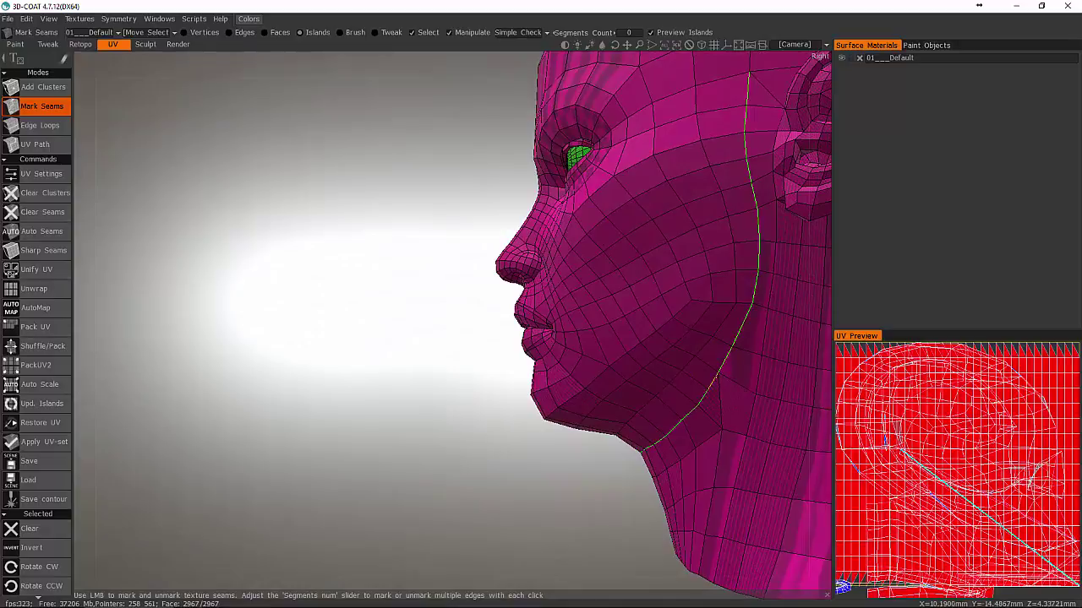
Step: Extend the seam across the top of one ear and down the first edges behind it
middle_drag(523, 378, 376, 436)
right_drag(391, 365, 367, 364)
alt+drag(498, 278, 606, 295)
middle_drag(606, 295, 543, 447)
alt+drag(543, 447, 484, 389)
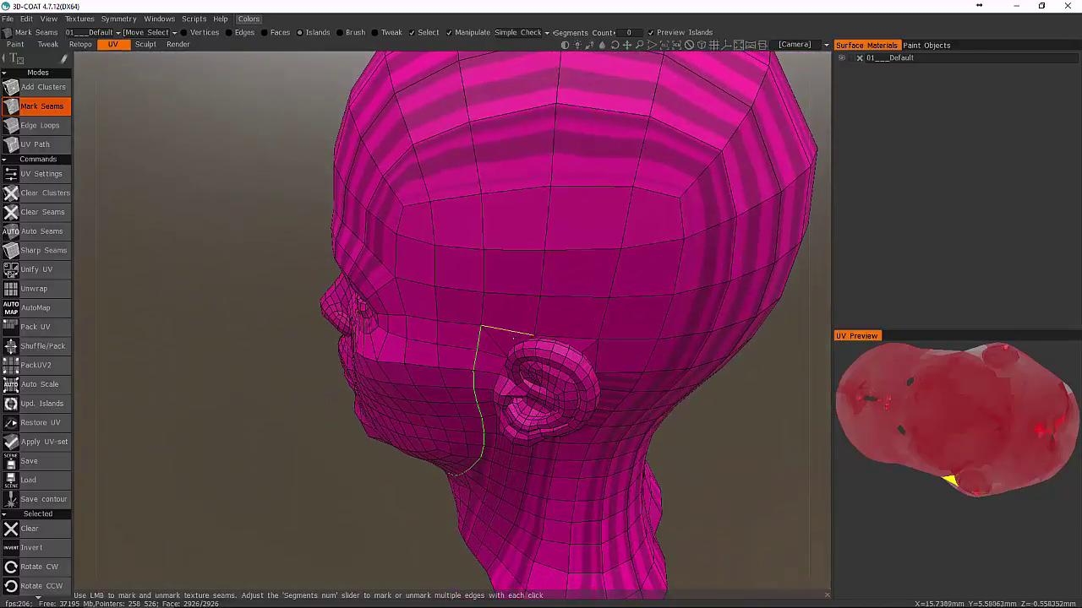
click(596, 338)
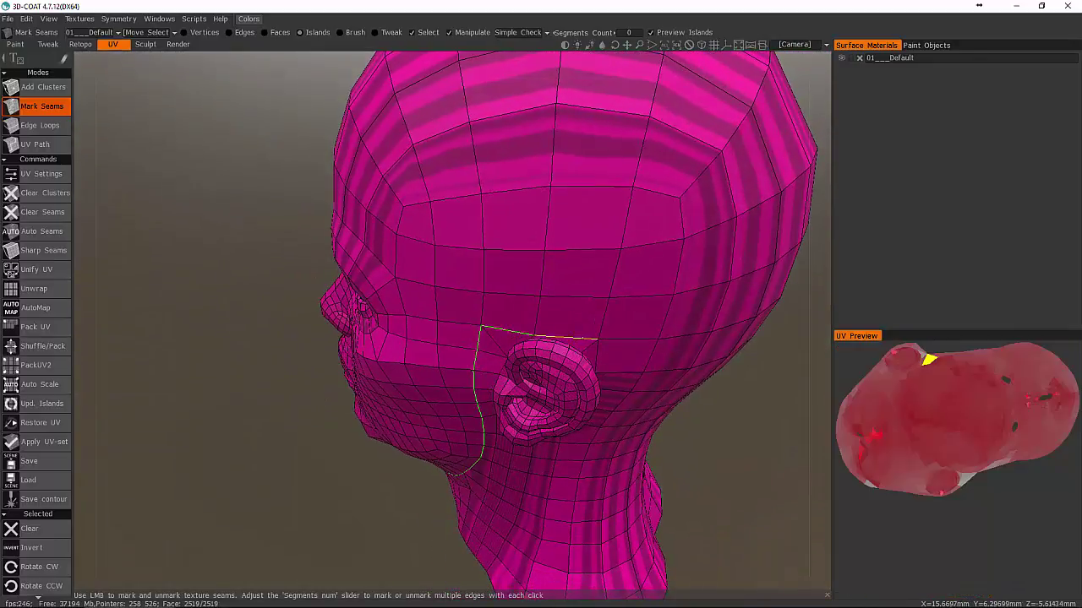
middle_drag(627, 389, 583, 359)
click(588, 347)
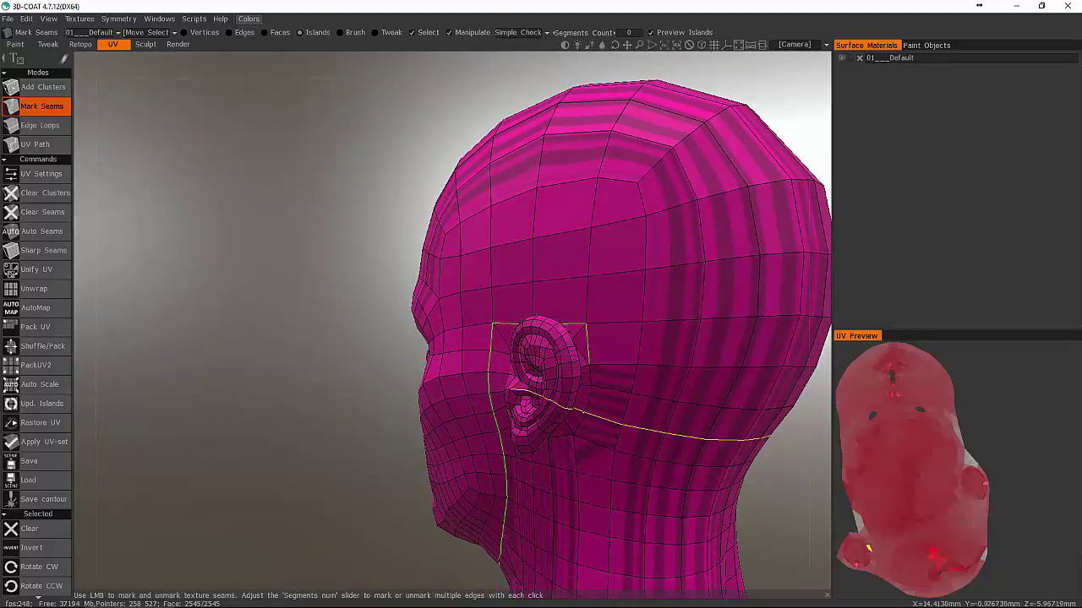
click(585, 414)
click(589, 406)
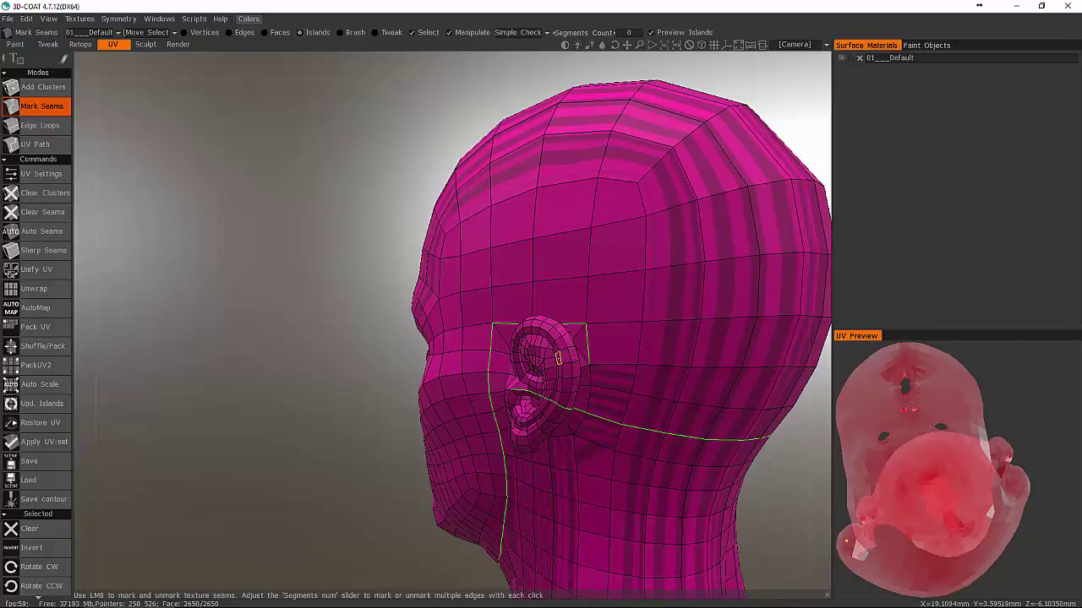
key(ctrl+z)
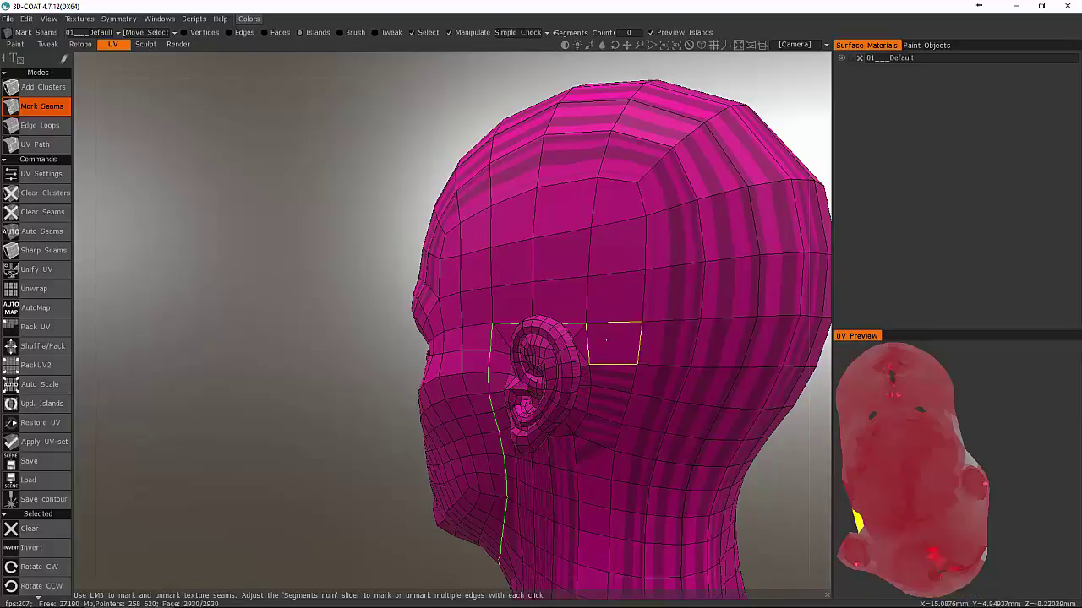
Step: Continue the seam down behind the same ear to the level of the lobe
click(588, 396)
alt+drag(594, 473, 573, 446)
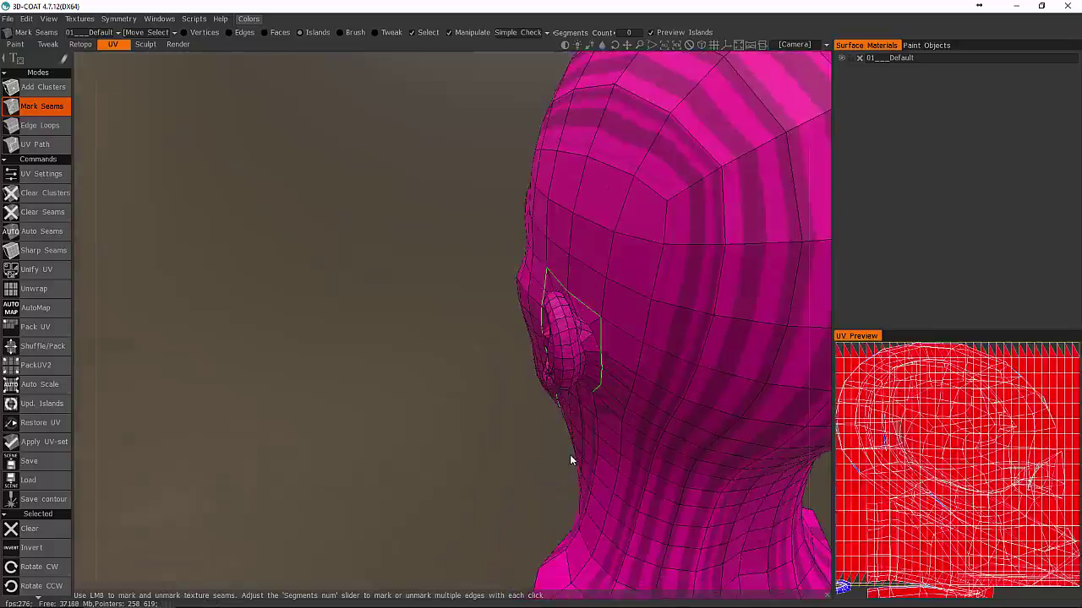
Step: Mark a matching seam over the top of the opposite ear and down behind it
scroll(610, 333, down, 3)
alt+drag(610, 333, 279, 254)
click(488, 308)
click(430, 304)
alt+drag(380, 340, 463, 323)
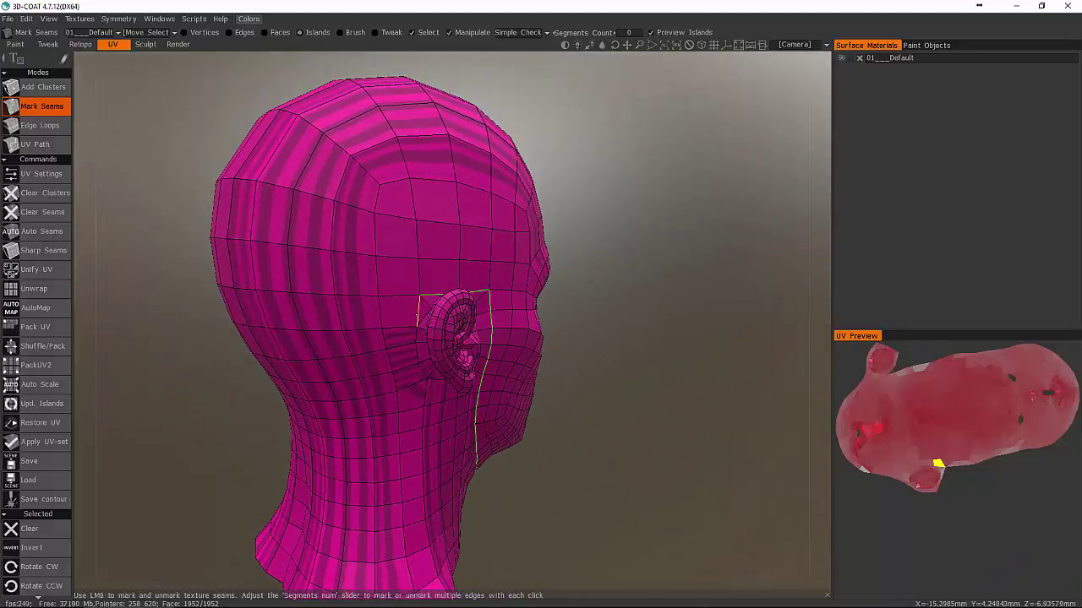
click(418, 311)
click(422, 372)
alt+drag(346, 343, 569, 352)
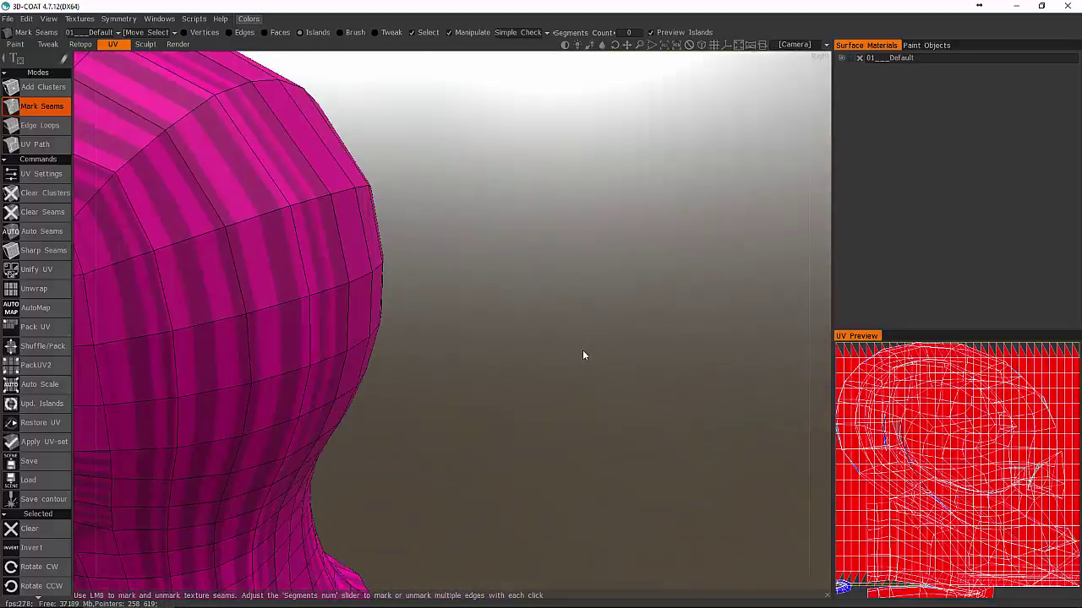
Step: Enable mirror symmetry on the X axis and hide the symmetry plane
alt+drag(173, 338, 298, 342)
alt+middle_drag(298, 342, 372, 321)
mouse_move(372, 321)
alt+mouse_down()
mouse_move(372, 288)
mouse_move(371, 320)
alt+mouse_up()
click(332, 355)
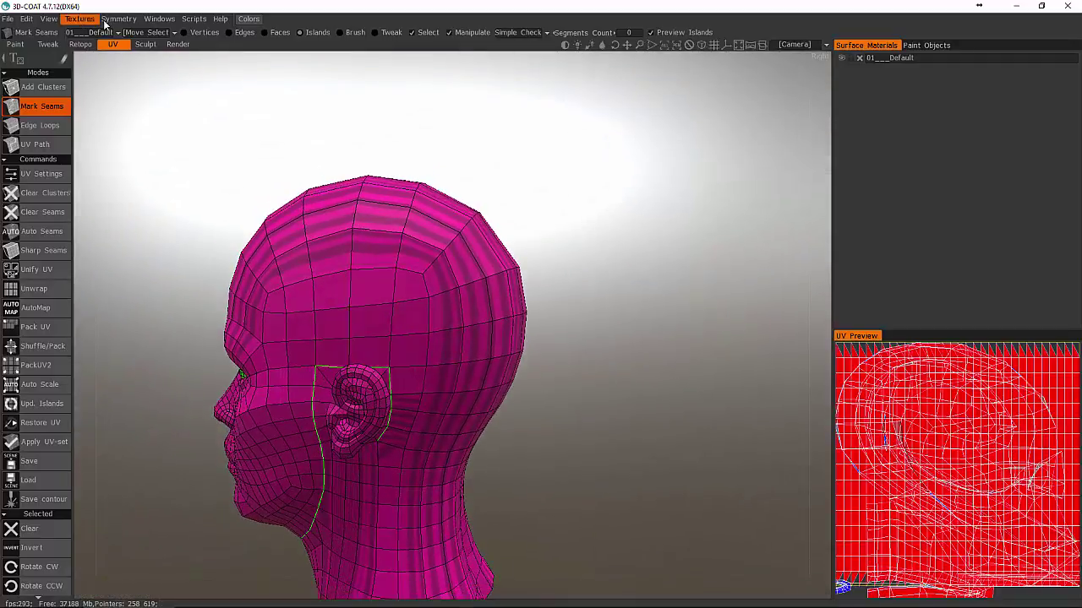
click(109, 18)
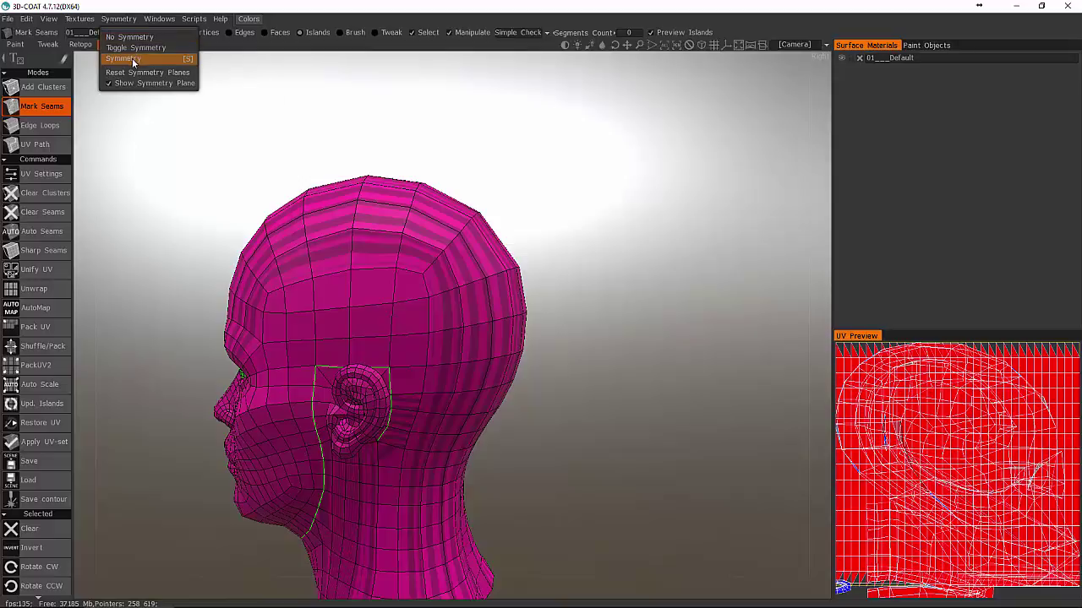
click(132, 58)
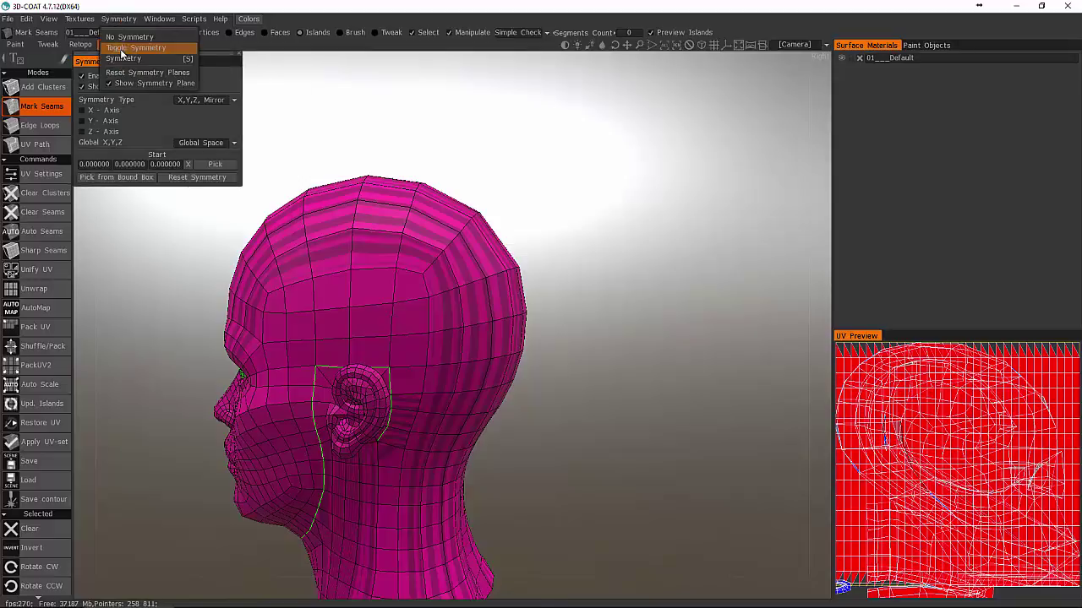
click(88, 111)
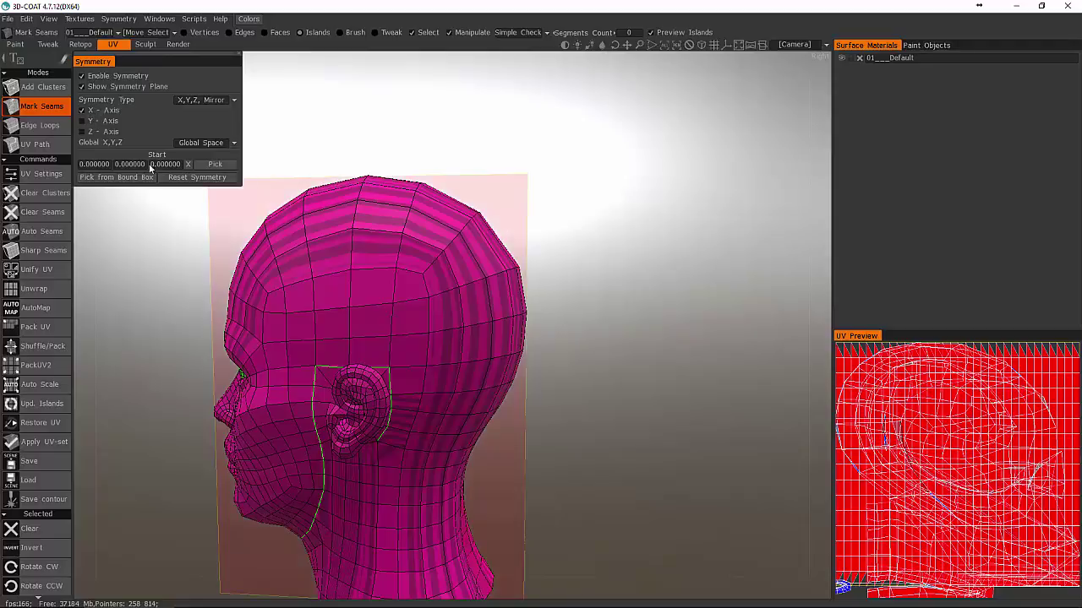
drag(140, 65, 680, 117)
drag(225, 203, 379, 223)
middle_drag(379, 223, 512, 213)
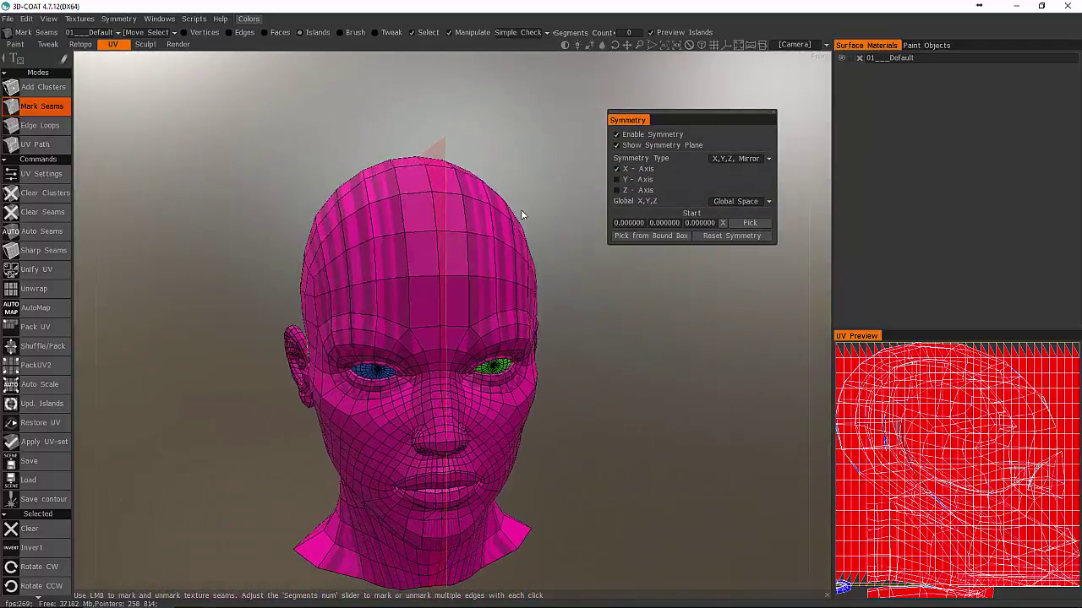
alt+drag(416, 221, 451, 232)
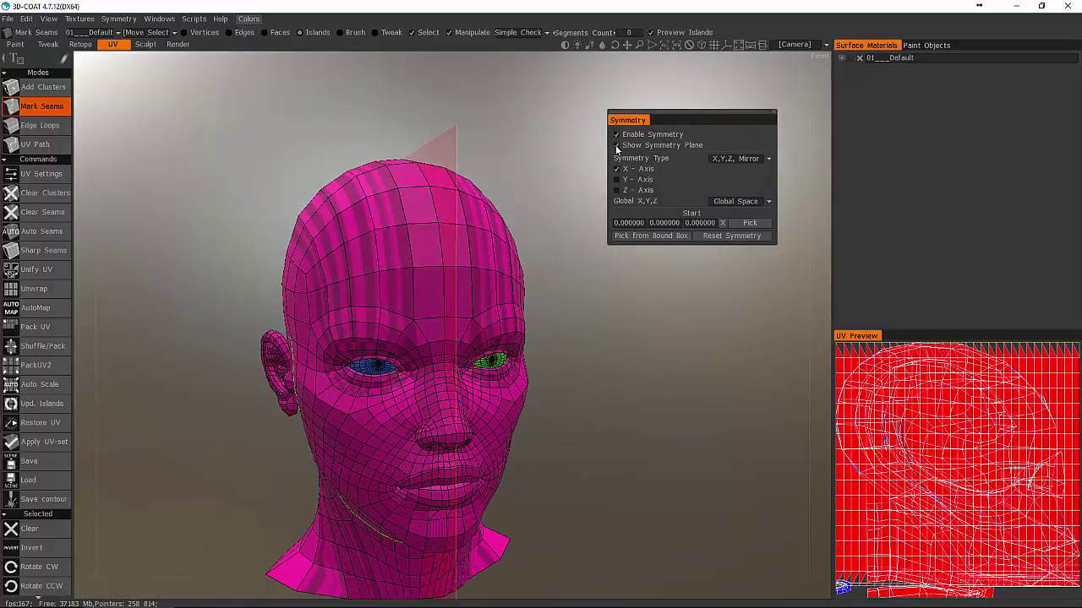
click(616, 145)
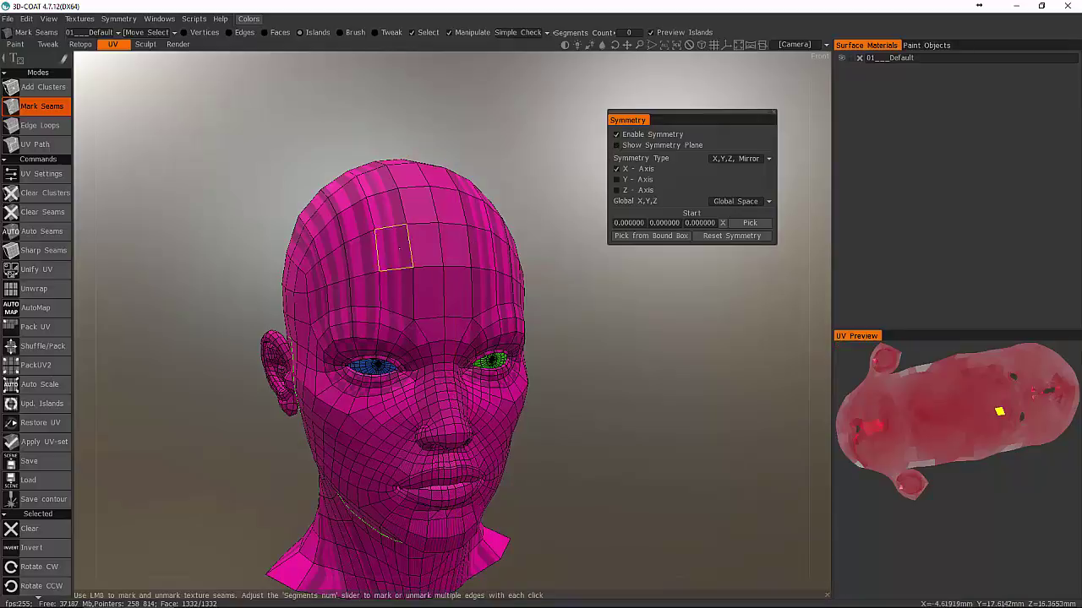
click(770, 113)
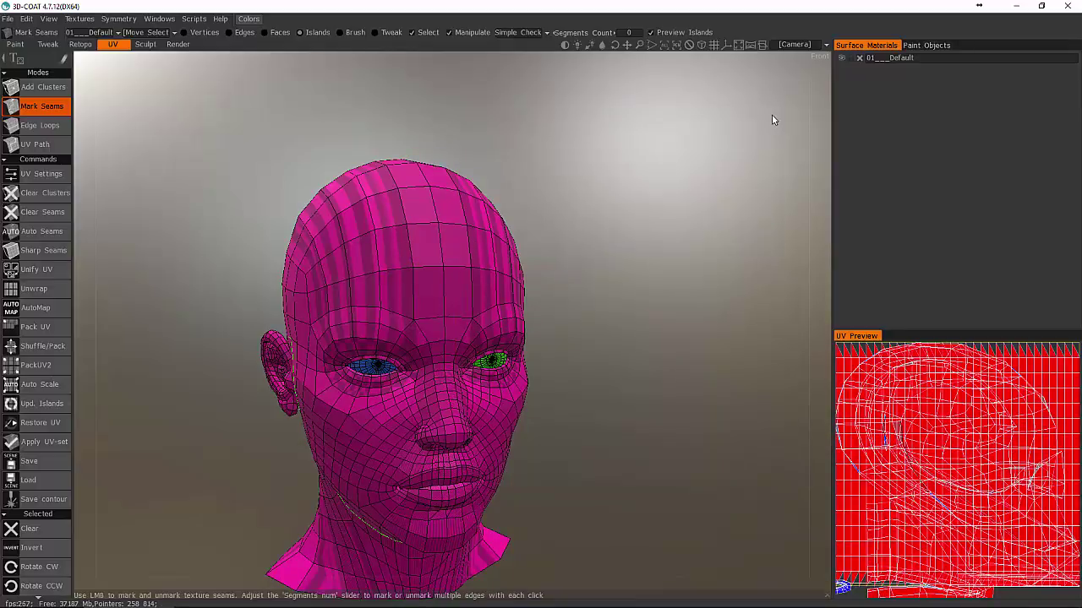
Step: Mark a seam around the back of the head from behind one ear to the other, separating the neck from the skull
mouse_move(429, 265)
alt+mouse_down()
mouse_move(436, 245)
mouse_move(429, 267)
alt+mouse_up()
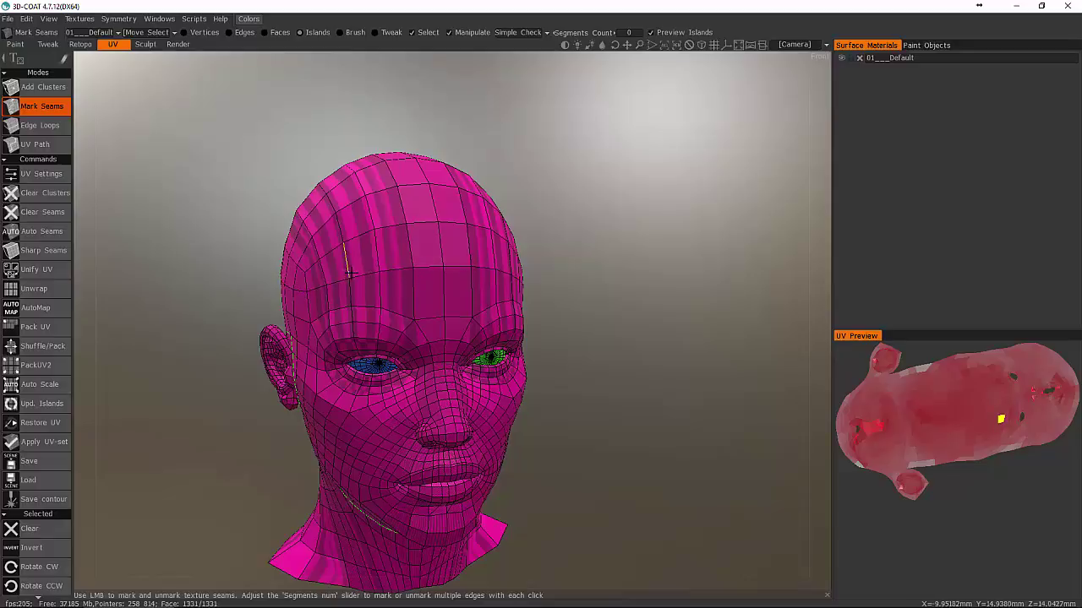
middle_drag(355, 275, 452, 258)
click(382, 279)
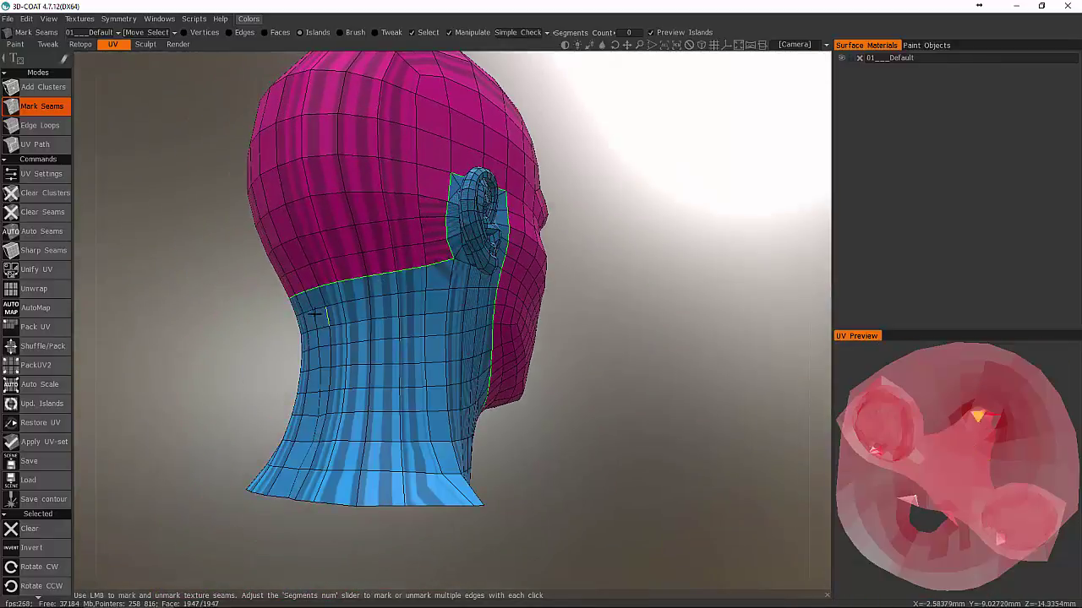
mouse_move(382, 279)
middle_down()
mouse_move(507, 297)
mouse_move(374, 322)
middle_up()
middle_drag(365, 376, 490, 324)
click(464, 313)
middle_drag(372, 306, 486, 232)
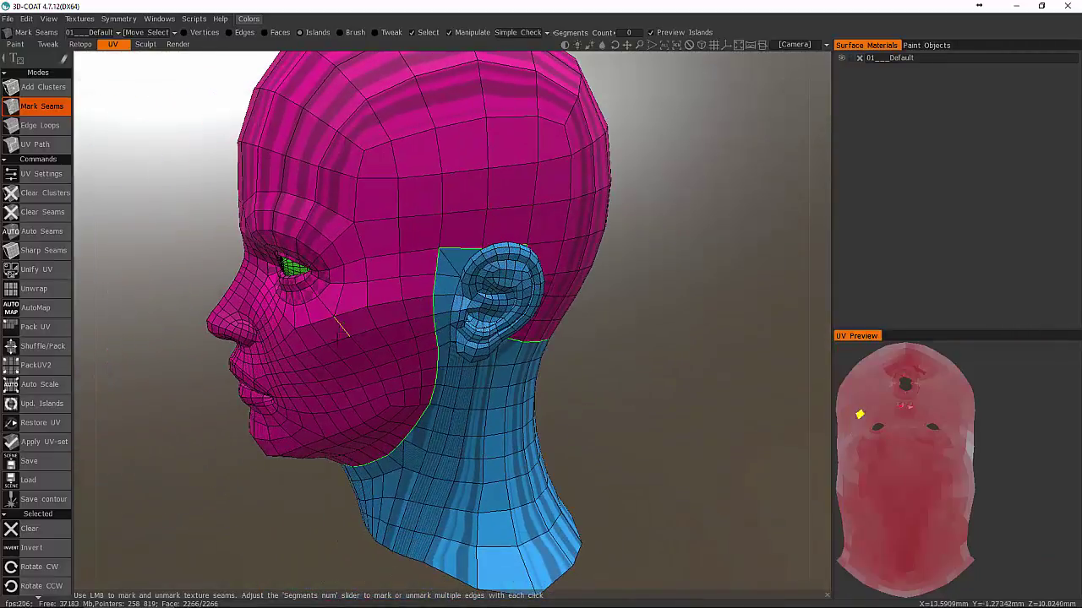
Step: Mark a closed seam loop around the outer edge of the lips
middle_drag(337, 341, 439, 258)
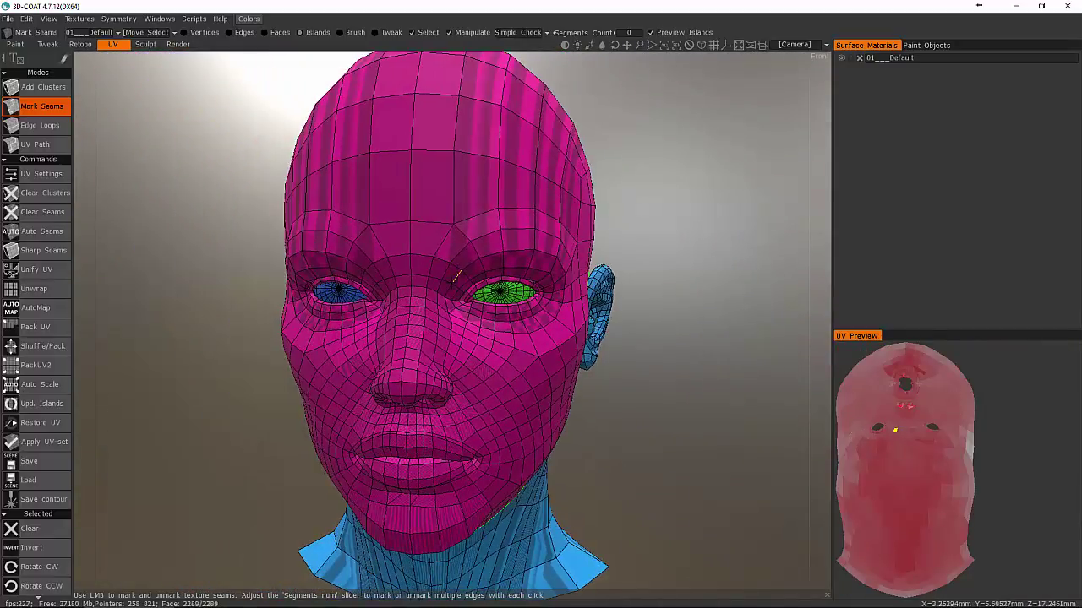
alt+drag(429, 336, 434, 330)
middle_drag(435, 330, 438, 241)
scroll(437, 241, up, 2)
scroll(438, 241, up, 3)
middle_drag(428, 301, 448, 234)
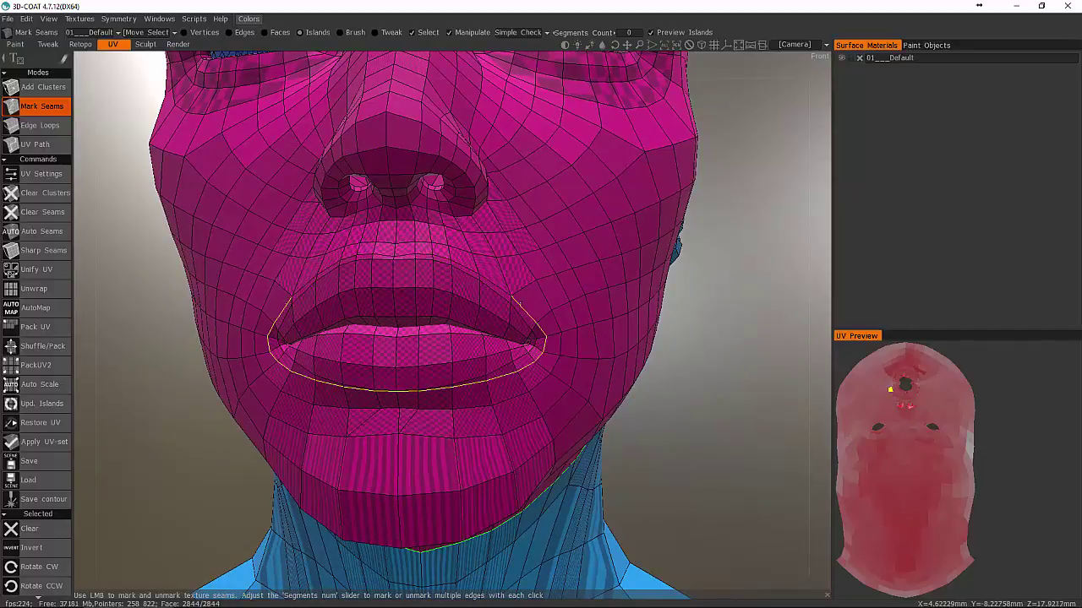
click(531, 340)
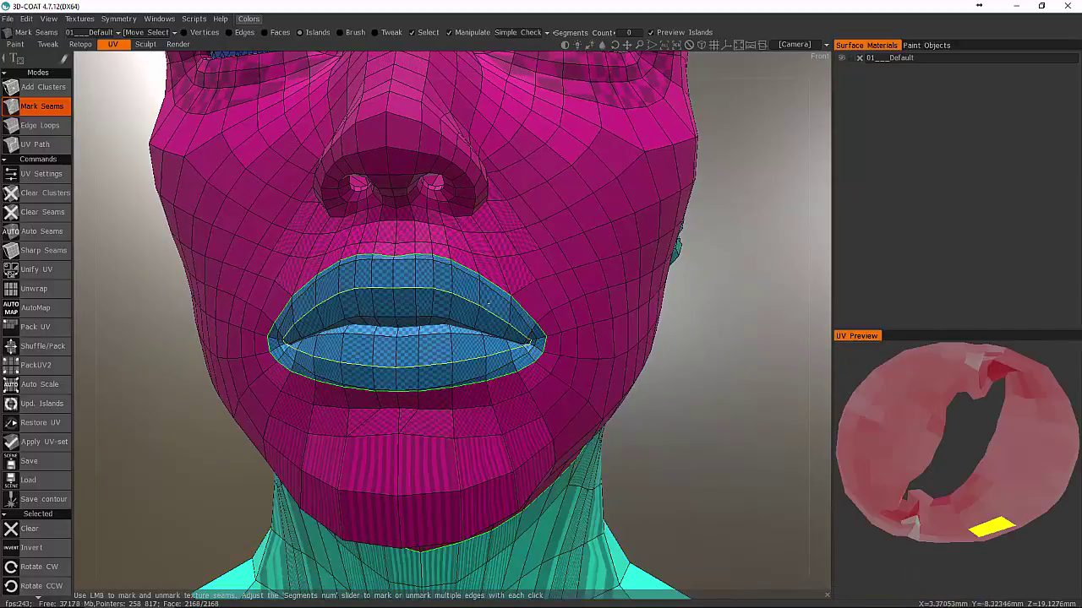
Step: Mark a short seam inside the mouth cavity at the corner of the lips
alt+drag(355, 313, 260, 346)
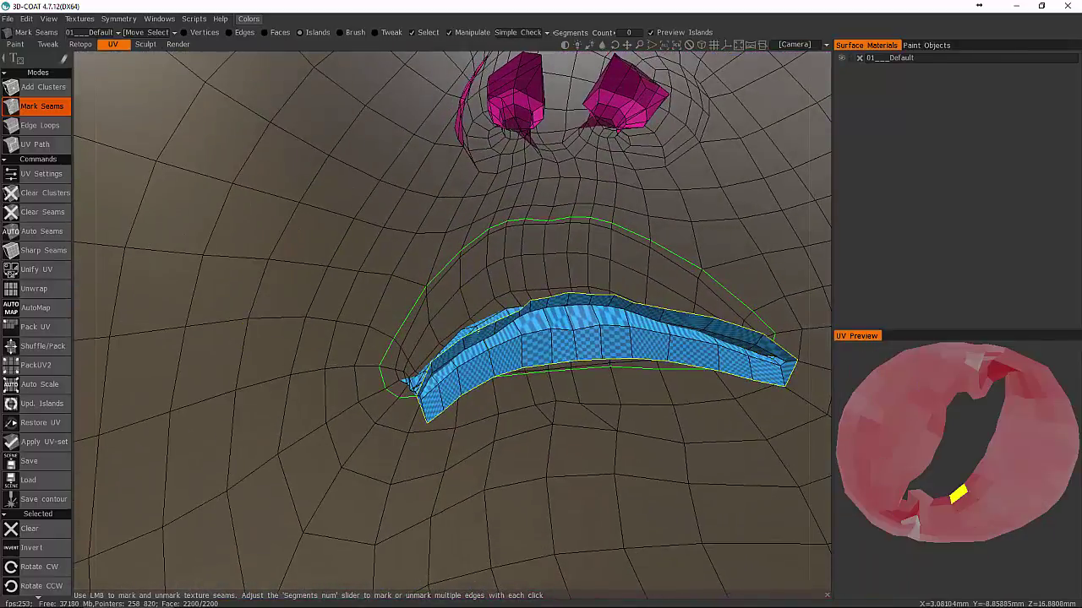
alt+drag(571, 341, 349, 268)
alt+drag(507, 312, 448, 314)
middle_drag(449, 313, 540, 297)
click(610, 334)
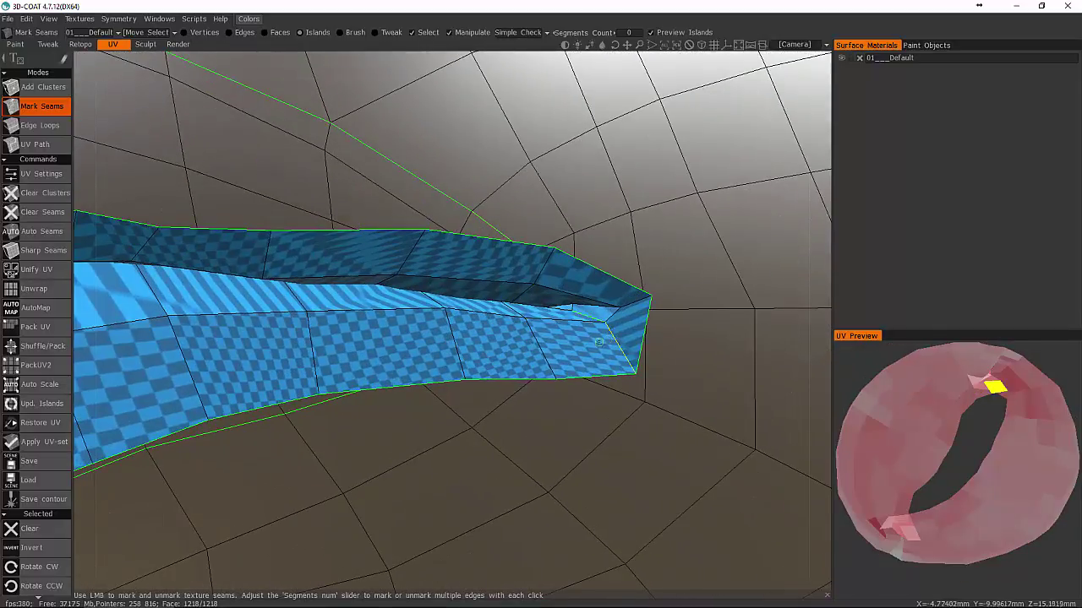
Step: Mark a closed seam loop around the eye socket, mirrored to the other eye
middle_drag(574, 336, 741, 246)
right_drag(477, 262, 400, 299)
mouse_move(400, 299)
middle_down()
mouse_move(338, 369)
mouse_move(287, 310)
mouse_move(400, 338)
mouse_move(403, 309)
middle_up()
right_drag(402, 309, 649, 280)
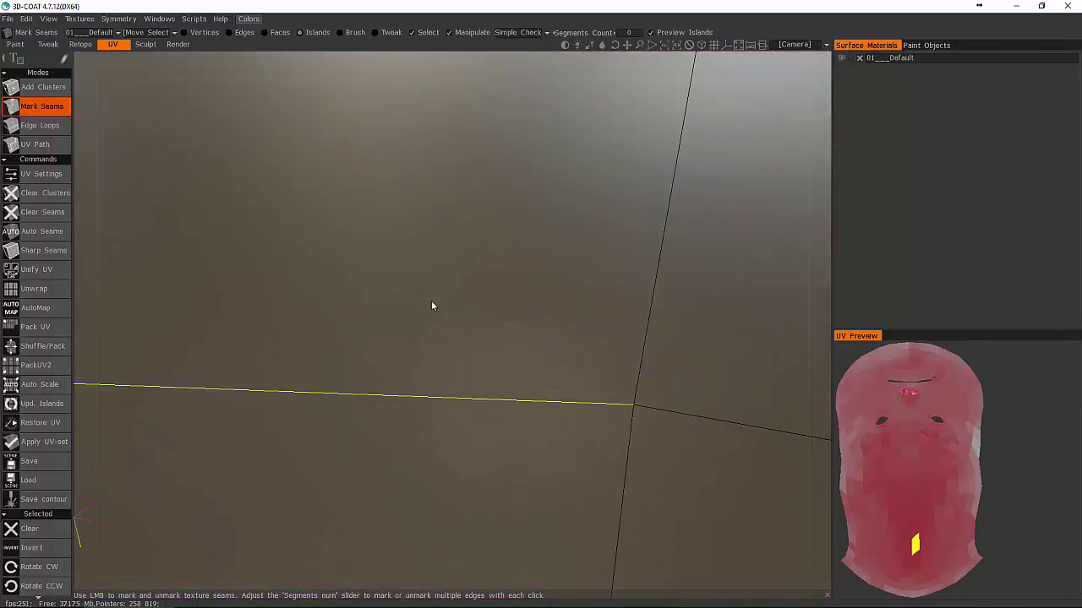
right_drag(415, 301, 254, 257)
middle_drag(291, 218, 434, 268)
click(446, 266)
middle_drag(326, 286, 438, 299)
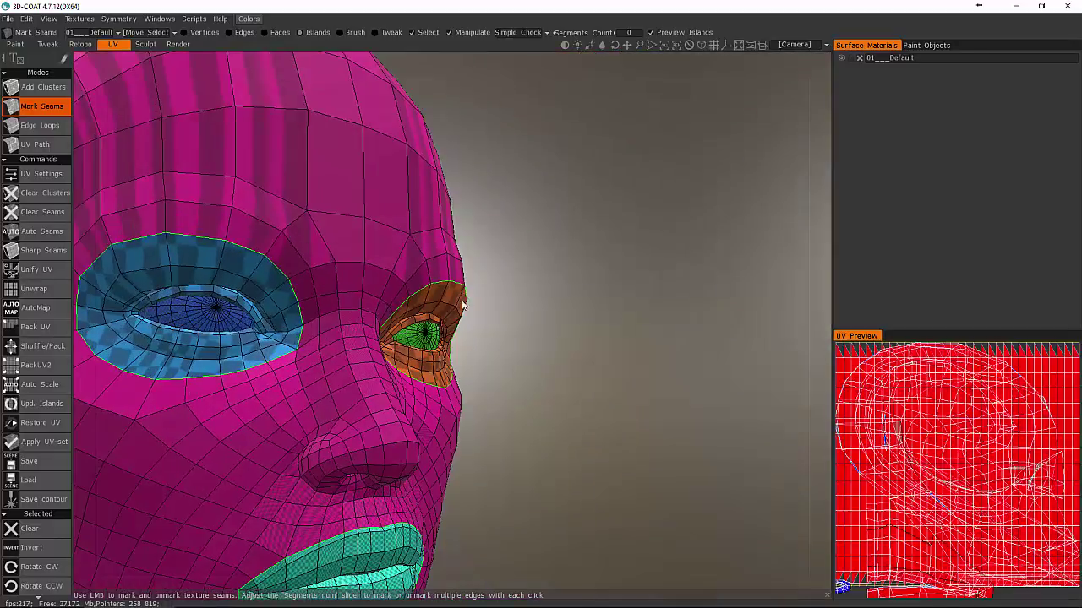
Step: Mark a closed seam around the nostril opening edge by edge, mirrored to the other nostril
middle_drag(292, 311, 322, 267)
right_drag(330, 265, 318, 258)
middle_drag(431, 367, 560, 325)
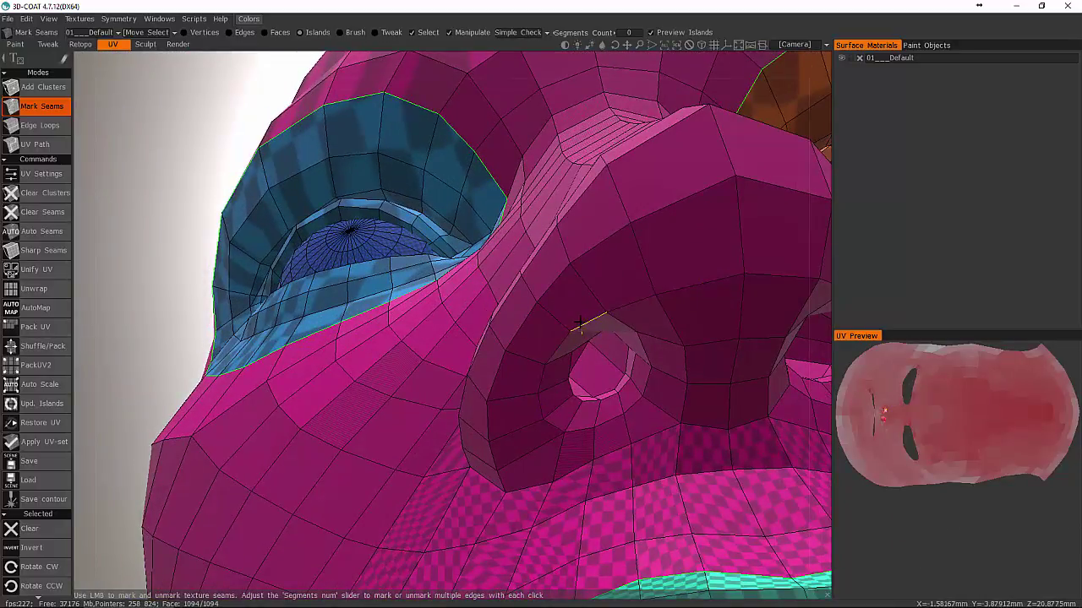
click(583, 326)
click(623, 323)
click(643, 349)
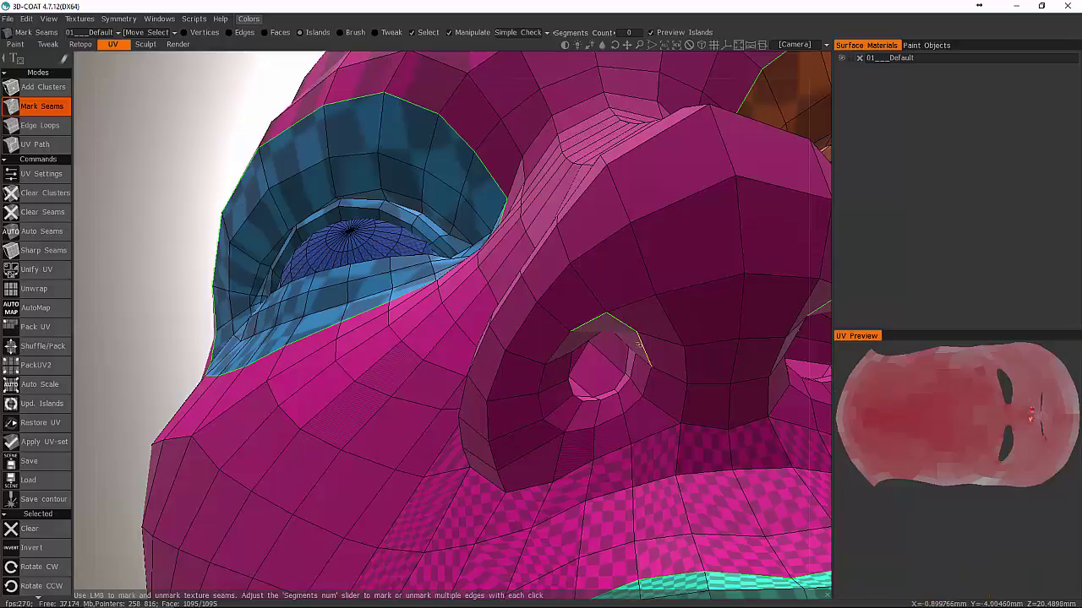
click(646, 381)
click(633, 405)
click(610, 421)
click(581, 430)
click(539, 412)
click(540, 410)
Step: Mark a seam lengthwise through the inside of the nostril cavity to cut it open
alt+drag(558, 397, 515, 279)
scroll(514, 280, up, 7)
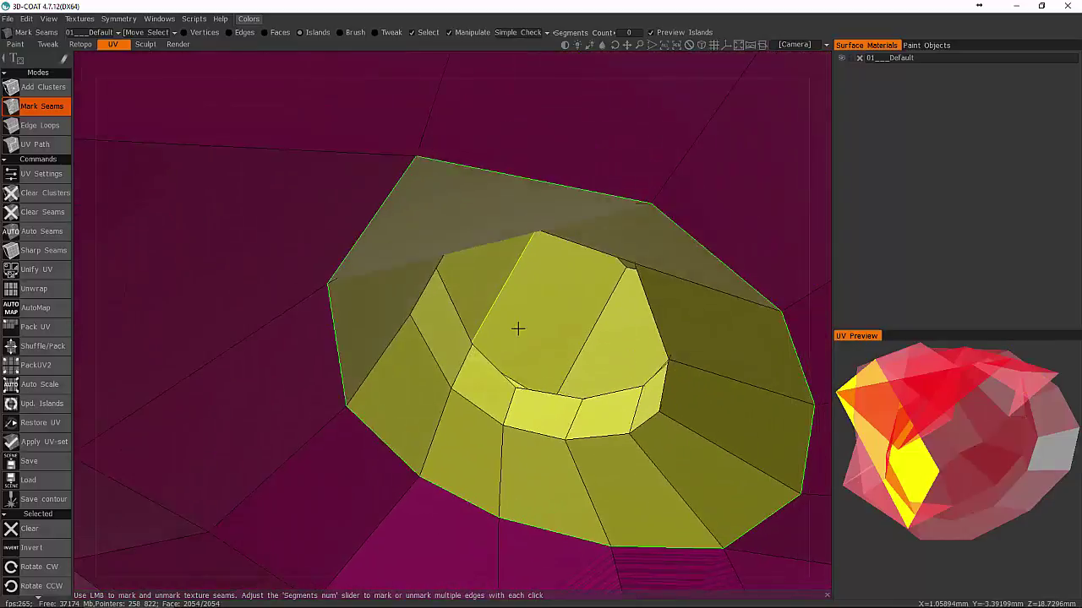
alt+drag(514, 329, 608, 384)
right_drag(607, 383, 613, 341)
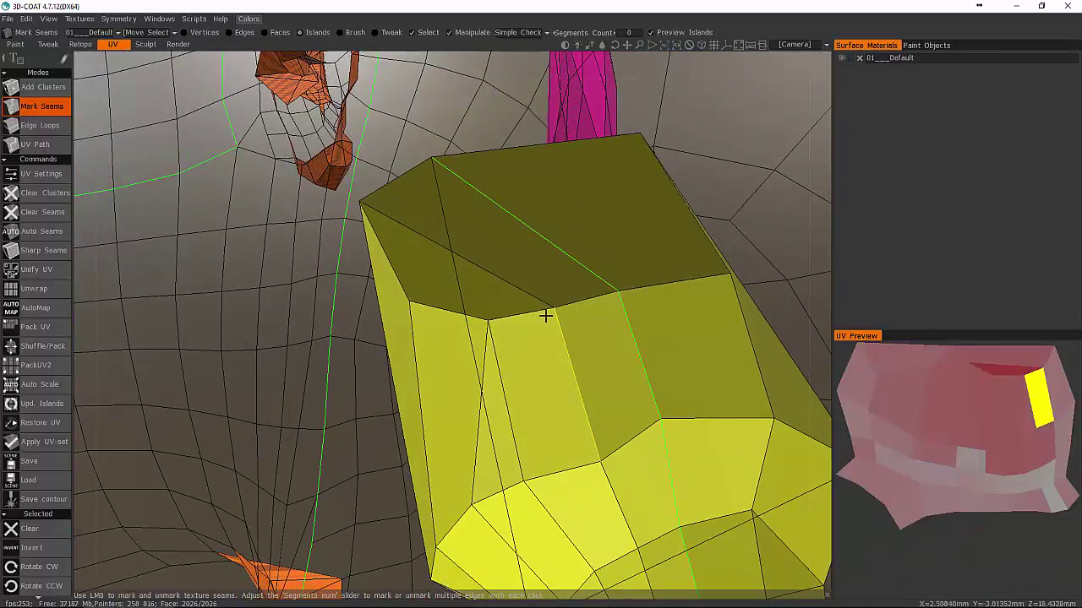
scroll(540, 314, down, 5)
Step: Mark a new seam close against the front of the ear and down the side of the neck
alt+drag(505, 298, 375, 315)
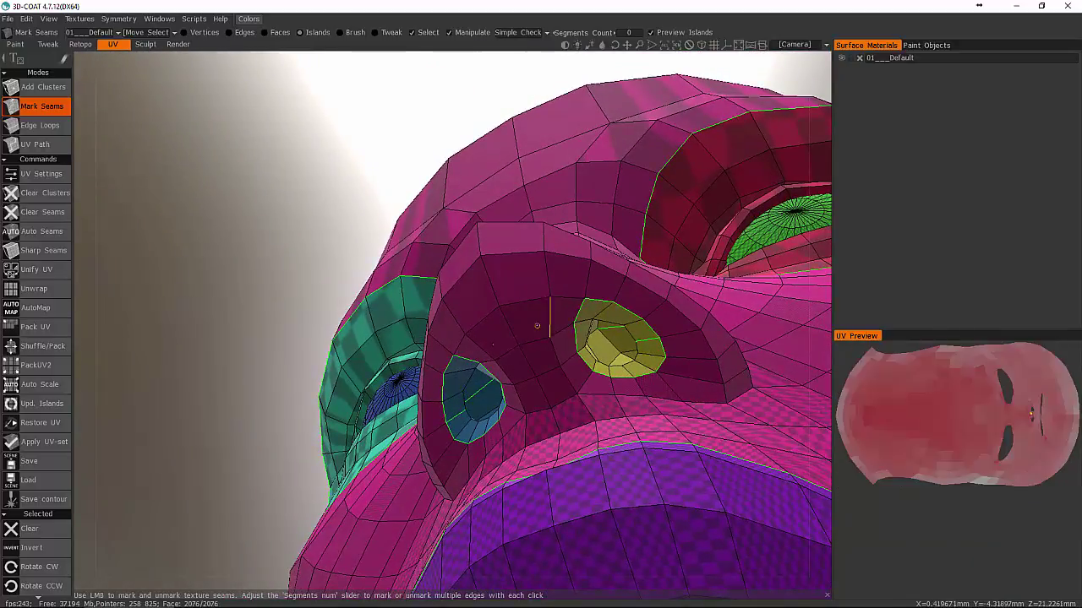
alt+drag(516, 312, 543, 367)
alt+right_drag(543, 367, 440, 216)
alt+drag(456, 230, 511, 347)
alt+drag(435, 171, 395, 304)
alt+right_drag(395, 305, 371, 296)
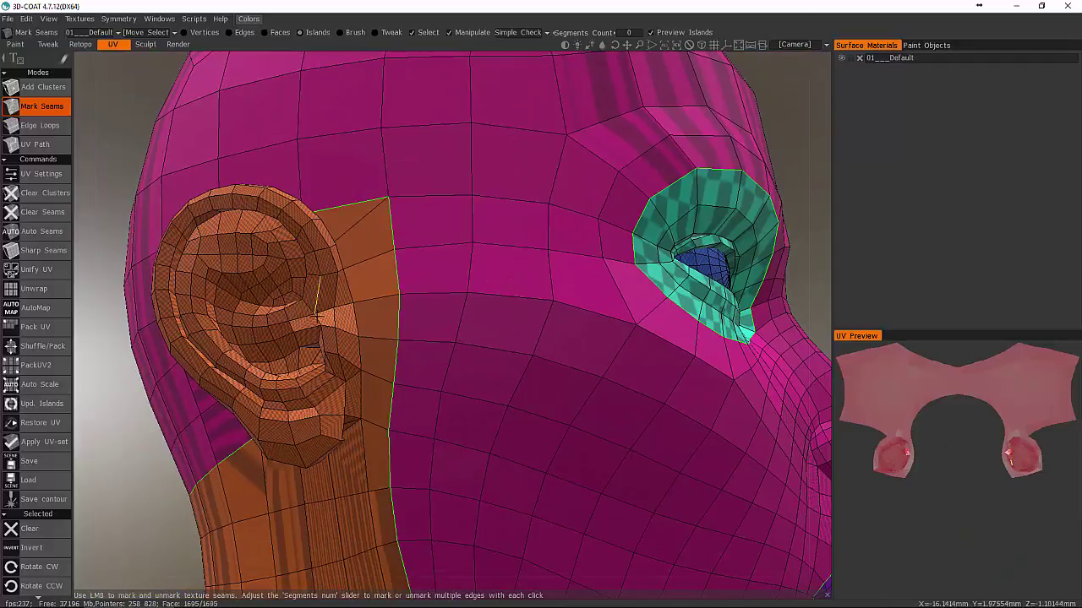
alt+drag(320, 323, 348, 345)
click(390, 568)
click(379, 507)
click(367, 448)
click(364, 395)
Step: Mark the edges along the upper front of the ear to join the new seam to the one above the ear
alt+drag(364, 395, 394, 428)
alt+middle_drag(394, 428, 370, 290)
alt+drag(369, 289, 361, 383)
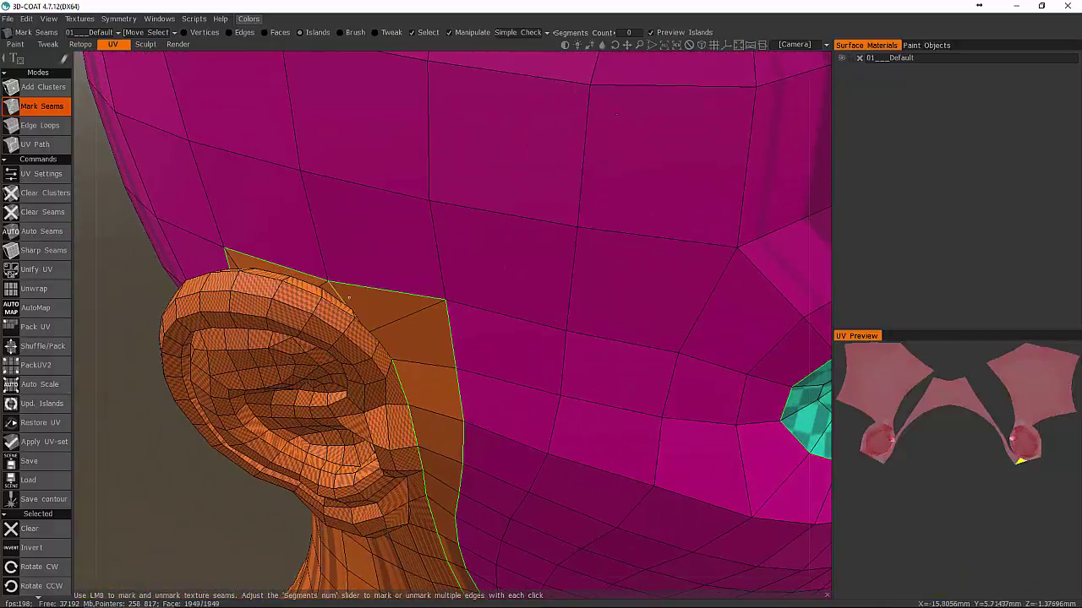
alt+drag(617, 119, 341, 319)
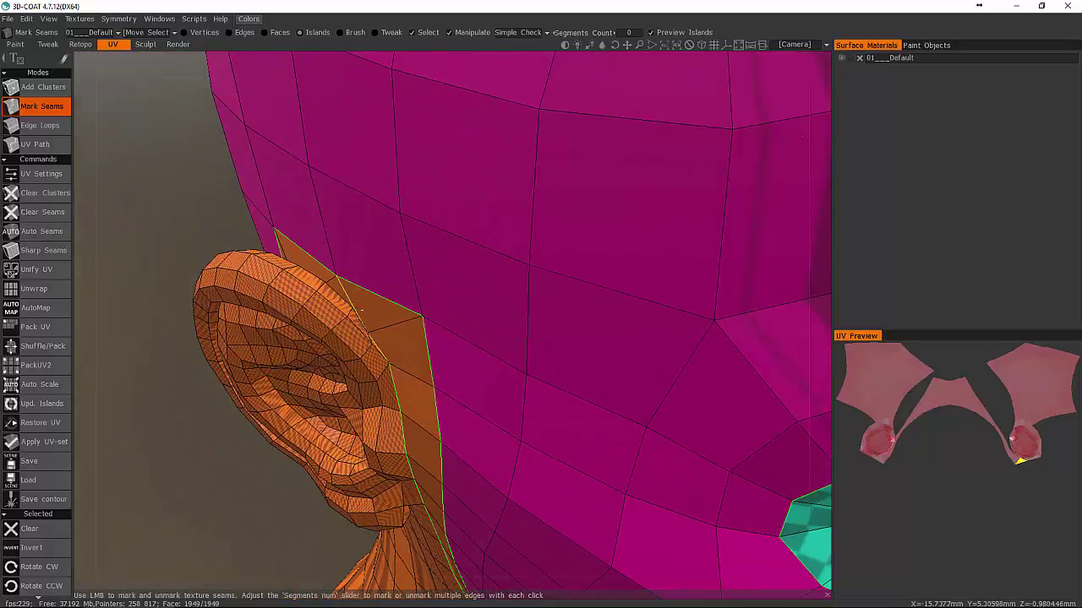
alt+drag(405, 353, 388, 297)
click(390, 301)
Step: Unmark the old seam running in front of the ear and along the jawline under the chin
click(436, 359)
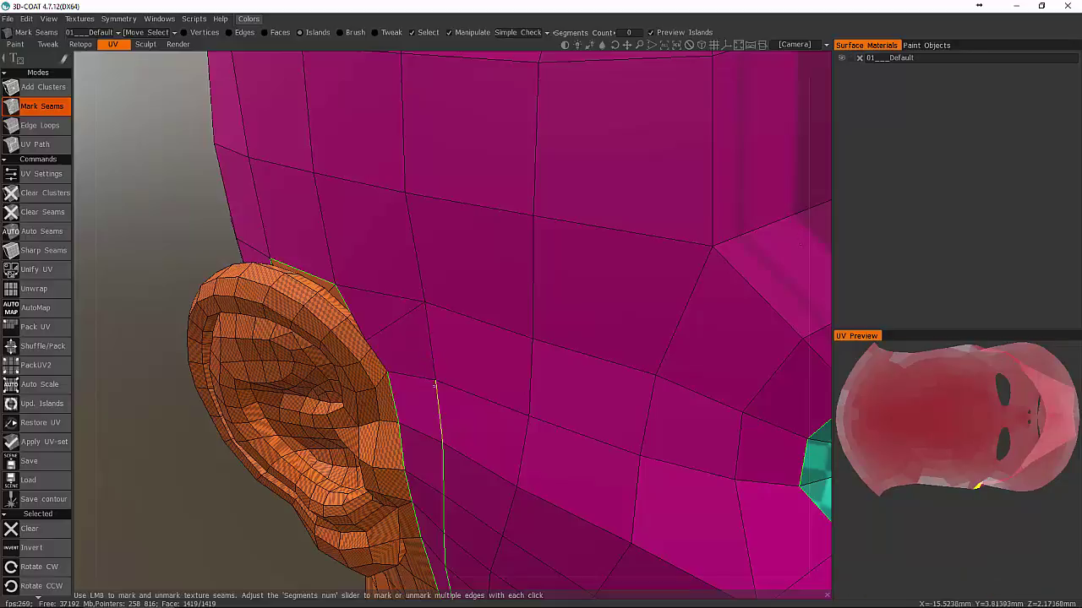
click(440, 422)
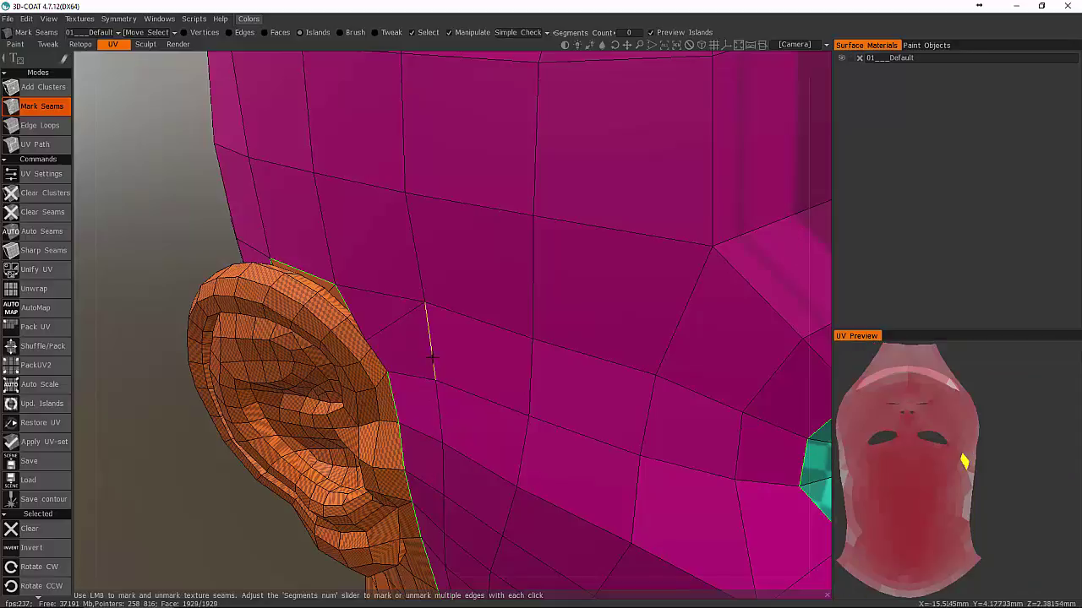
scroll(430, 356, down, 5)
middle_drag(465, 441, 427, 338)
alt+drag(427, 337, 413, 294)
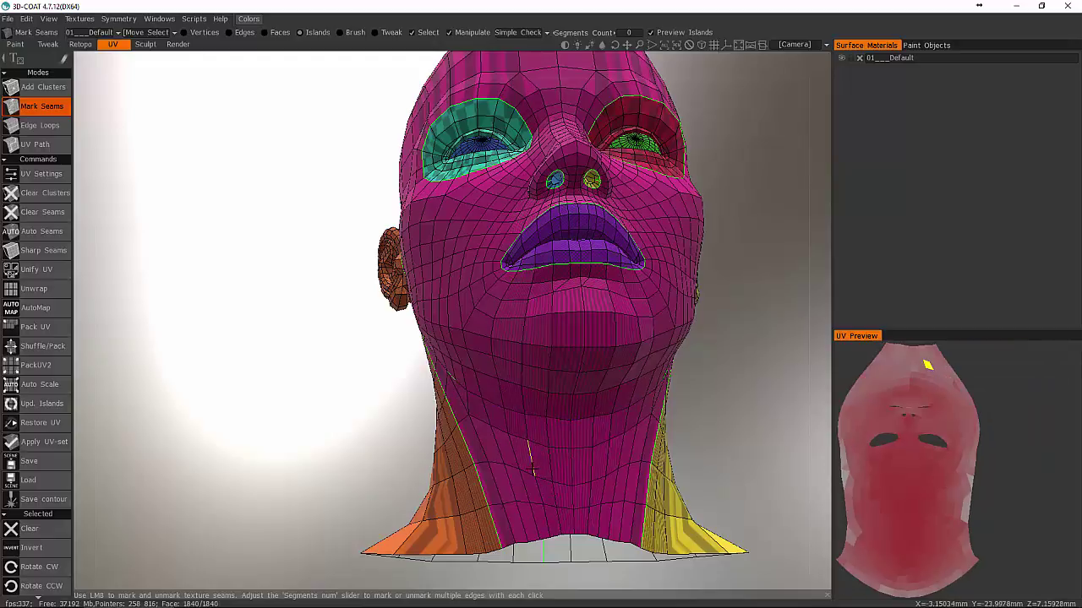
alt+drag(467, 410, 572, 532)
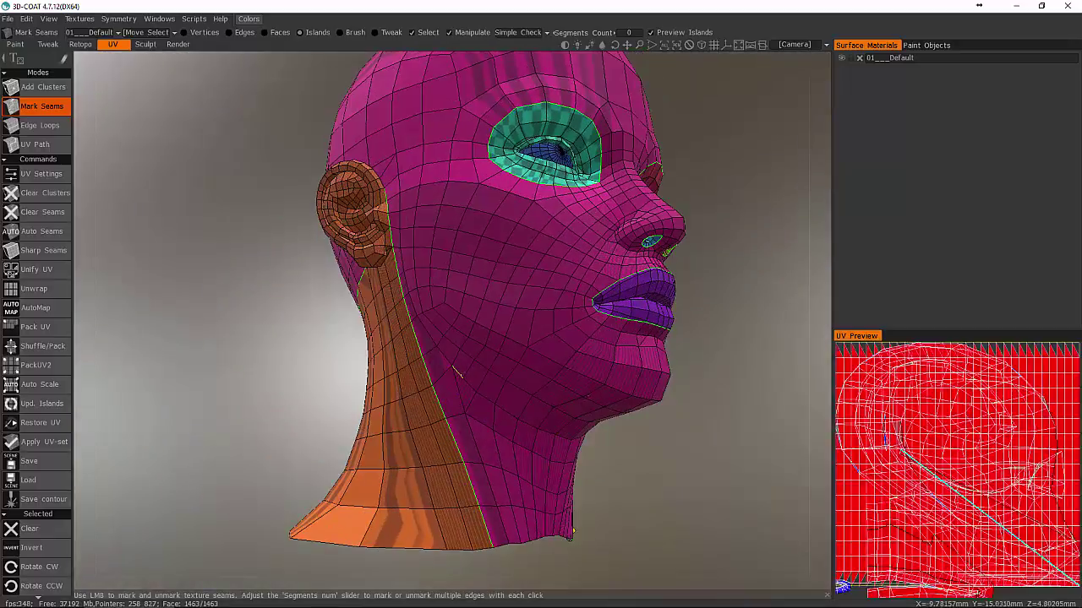
alt+drag(518, 458, 296, 469)
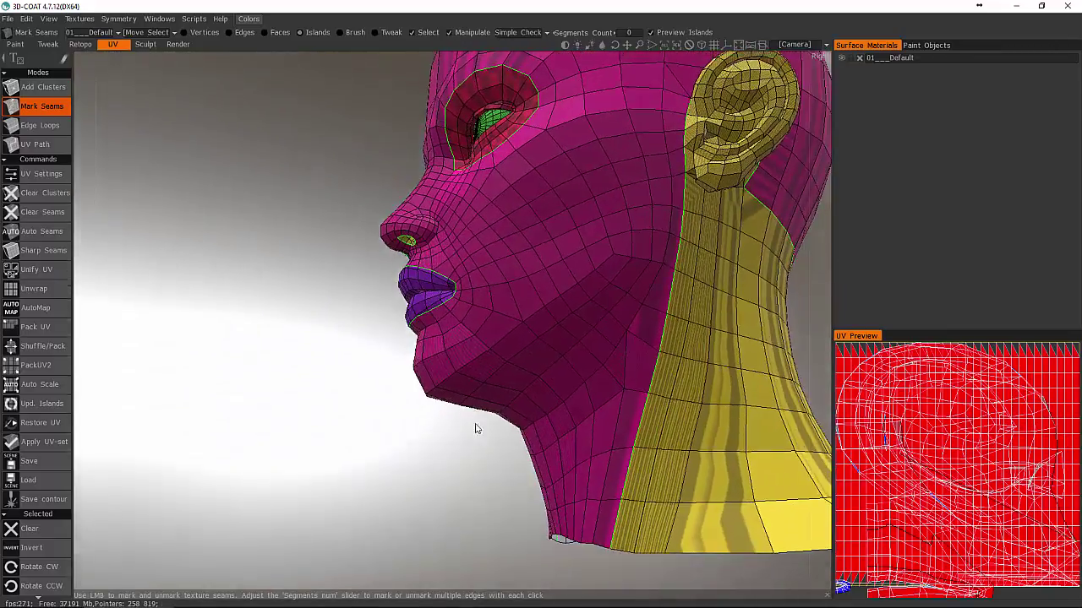